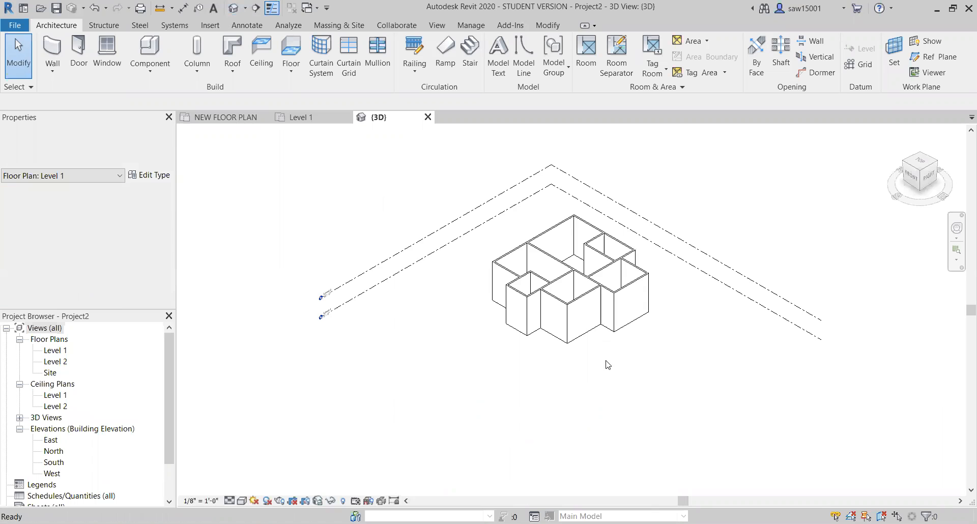
scroll(677, 372, "up", 3)
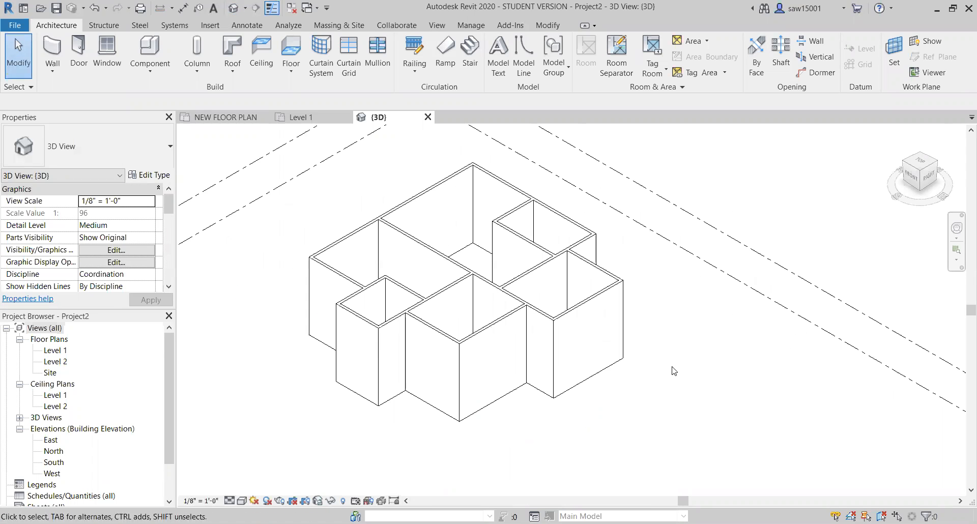
middle_click_drag(674, 372, 676, 384)
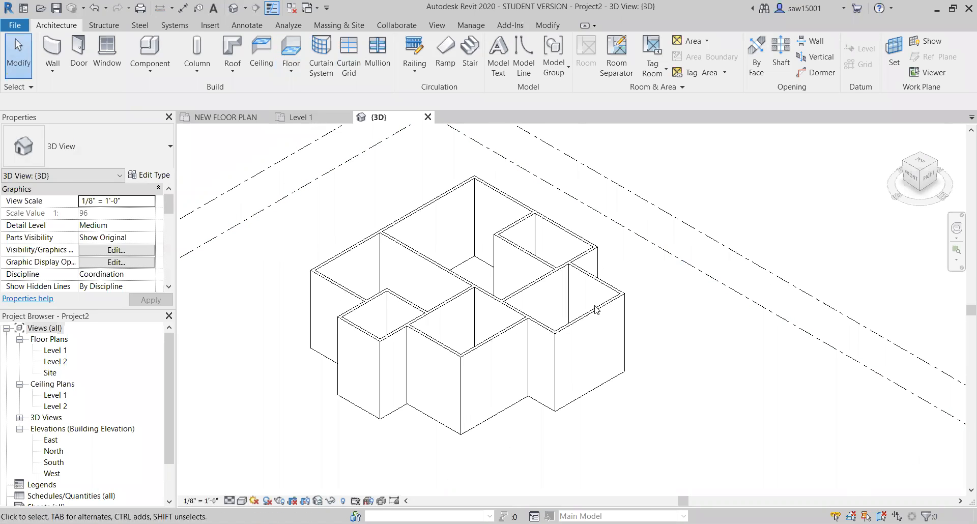
scroll(585, 305, "down", 1)
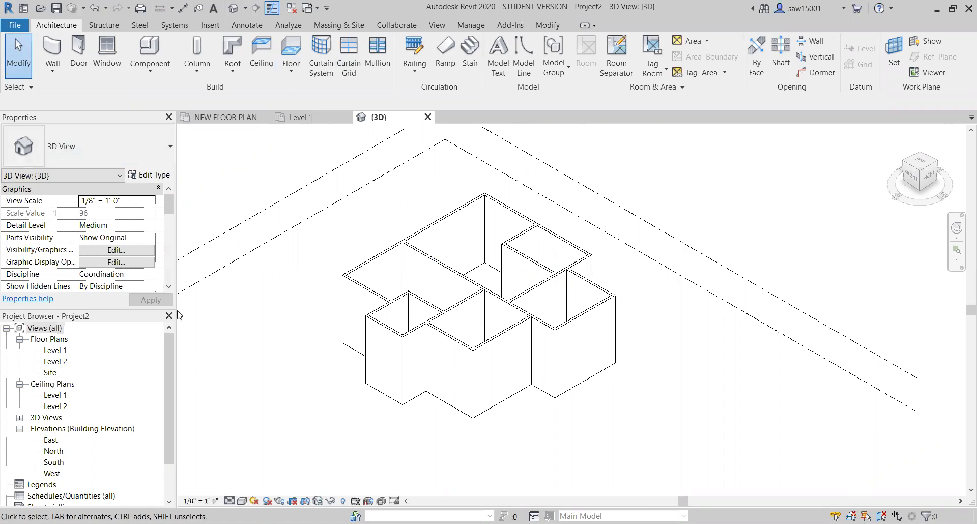
scroll(164, 418, "down", 1)
scroll(305, 349, "down", 2)
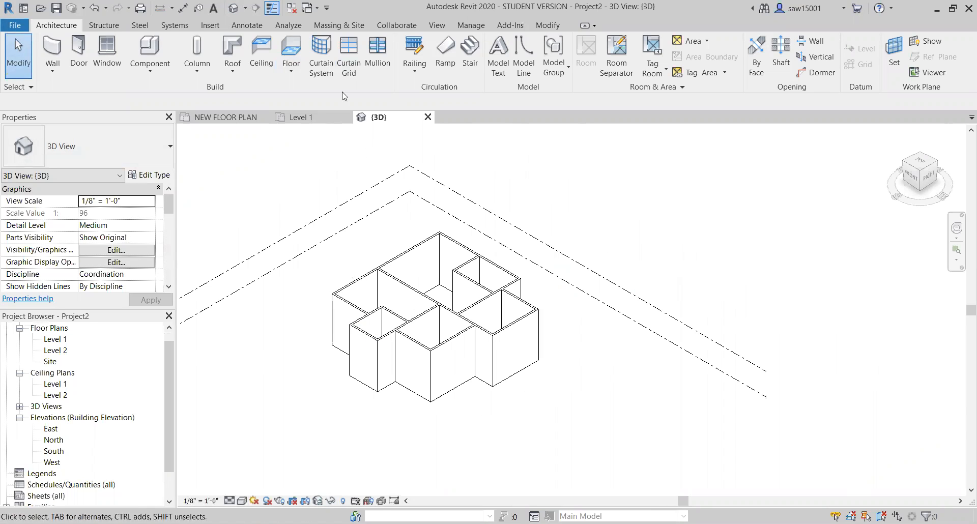
- Select all the walls in the Level 1 floor plan and set their Phase Created to Existing
left_click(312, 118)
left_click_drag(362, 174, 608, 433)
scroll(146, 251, "down", 5)
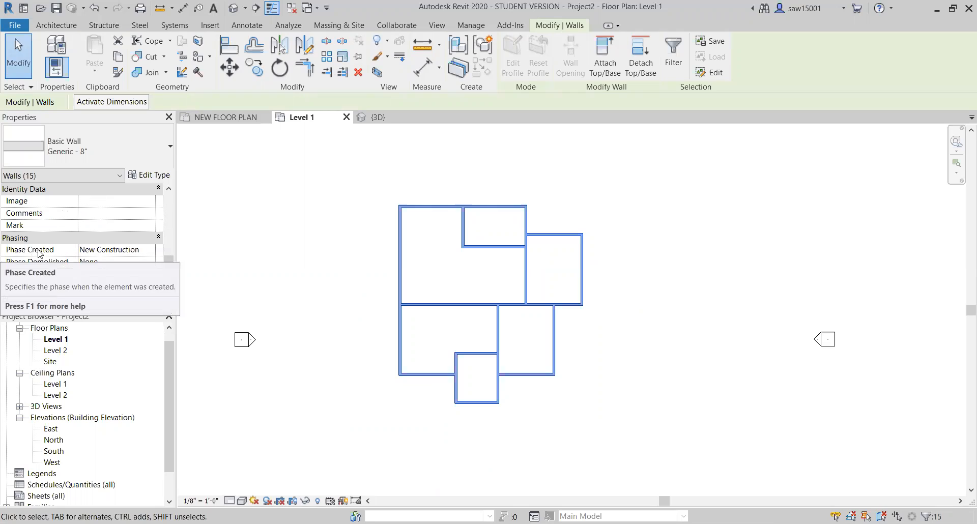
left_click(109, 252)
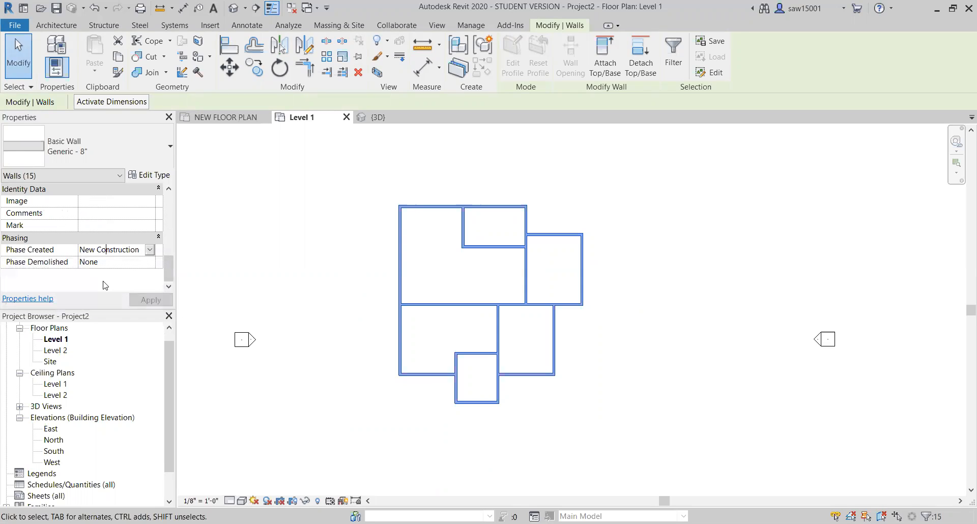
left_click(150, 250)
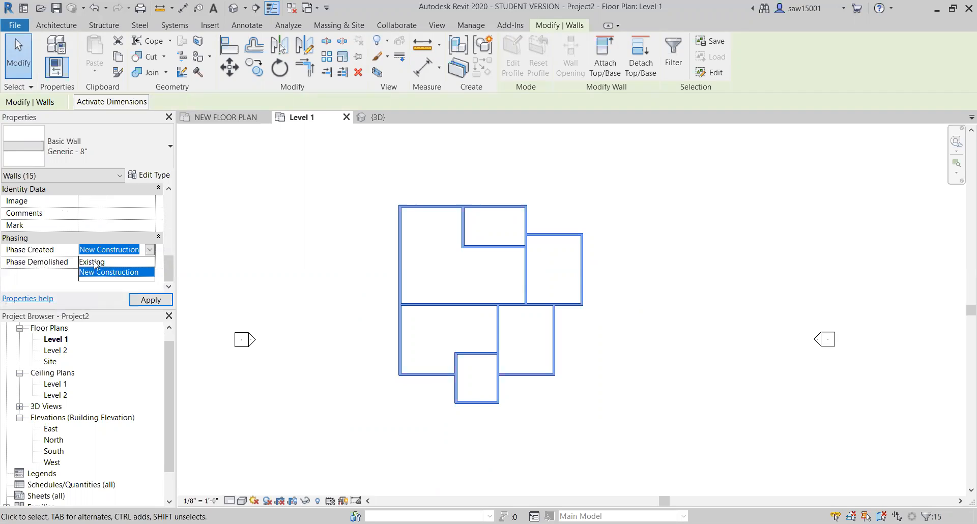
left_click(100, 263)
left_click(150, 250)
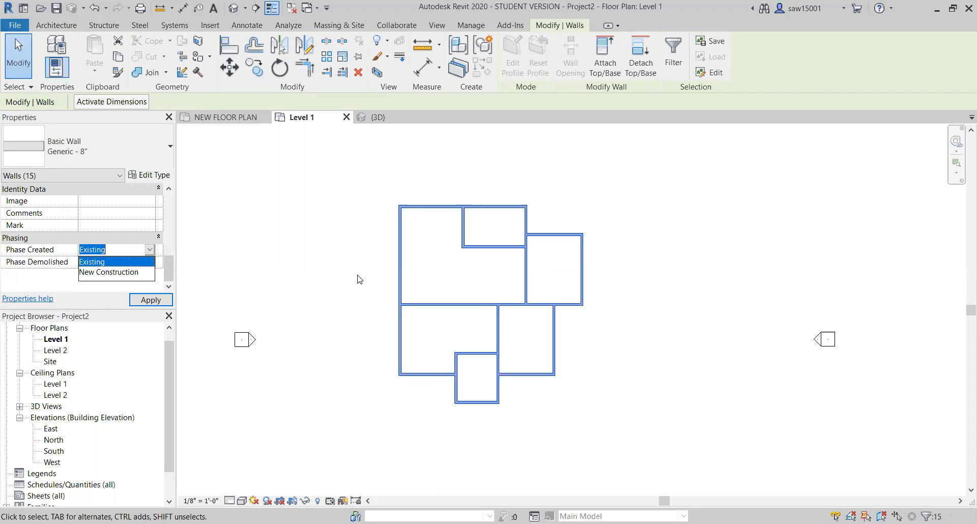
left_click(426, 258)
- Check the phase properties of individual interior walls around the upper rooms of the Level 1 plan
scroll(385, 257, "up", 3)
left_click(521, 231)
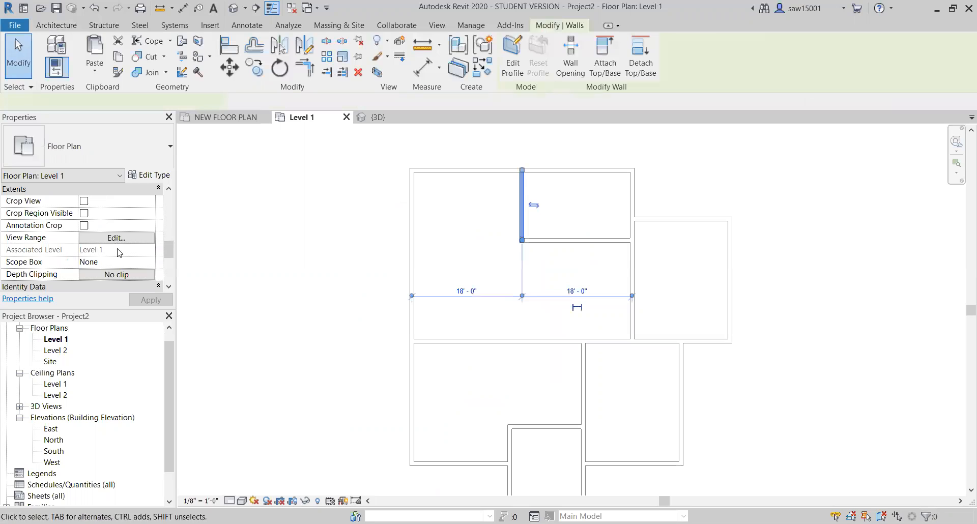
left_click(559, 240)
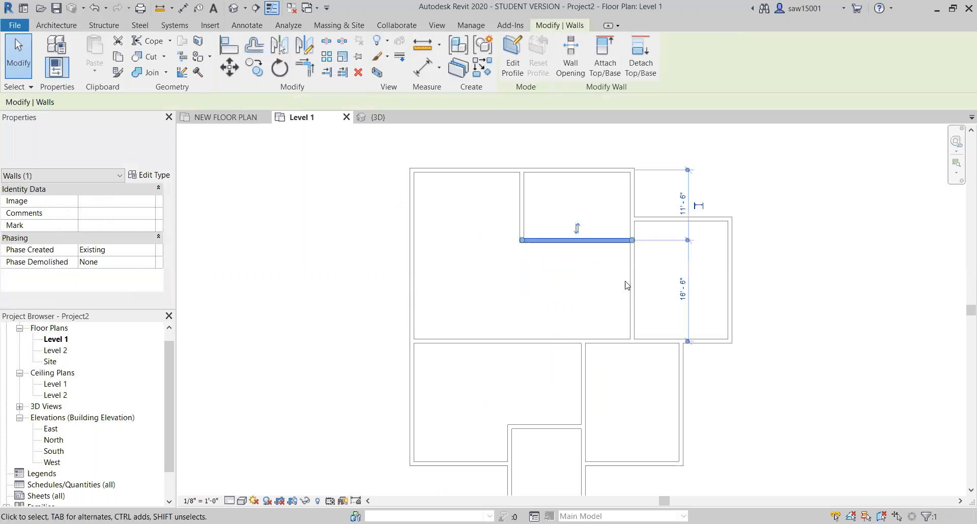
left_click(632, 283)
middle_click_drag(534, 301, 424, 251)
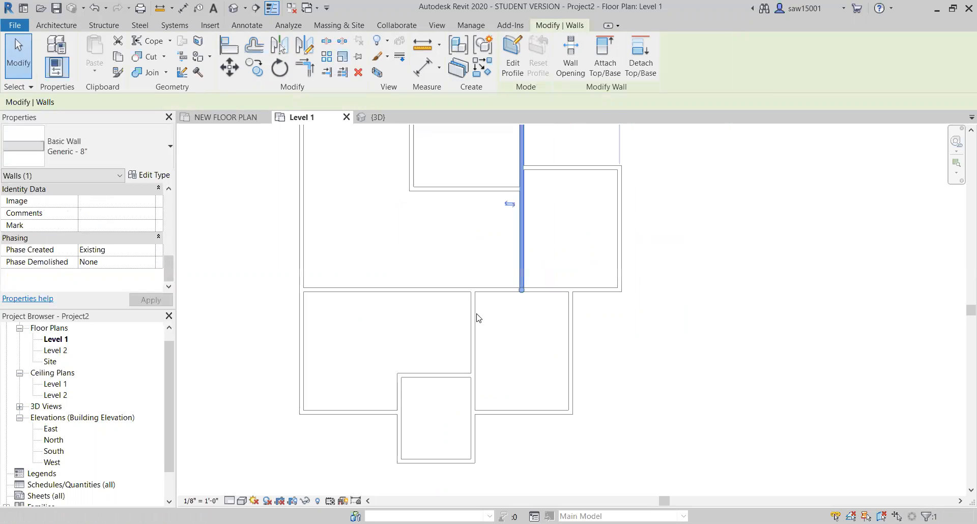
scroll(604, 291, "down", 1)
left_click(649, 349)
middle_click_drag(636, 356, 591, 380)
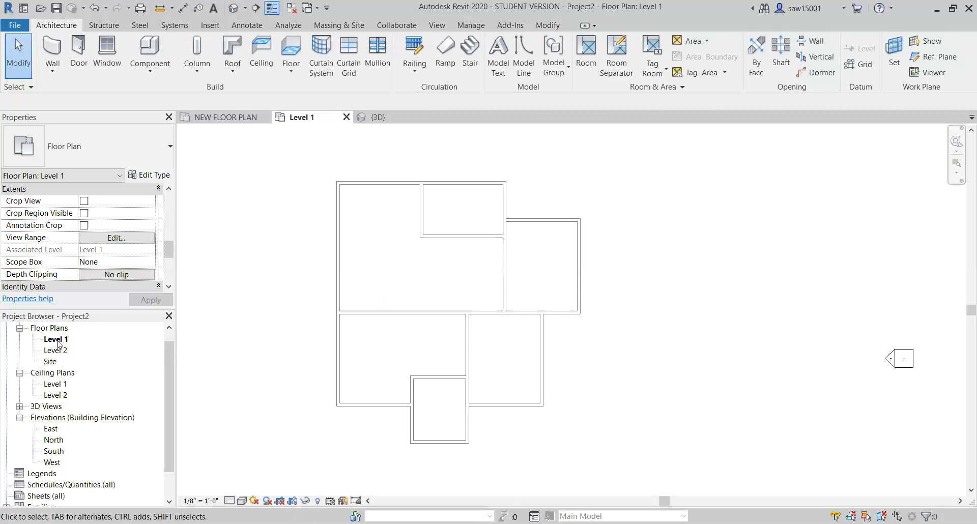
- Duplicate the Level 1 floor plan with detailing and rename the copy as Level 1 demo
right_click(58, 341)
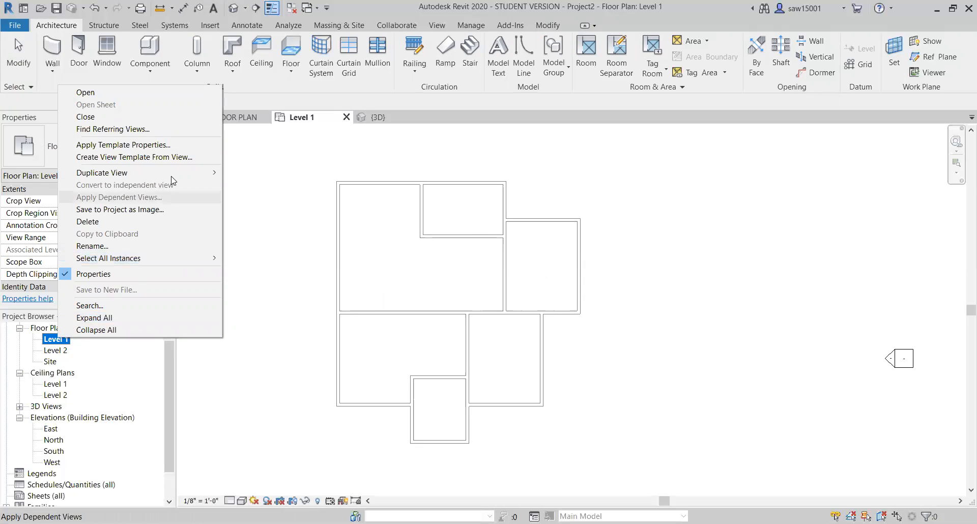
mouse_move(177, 173)
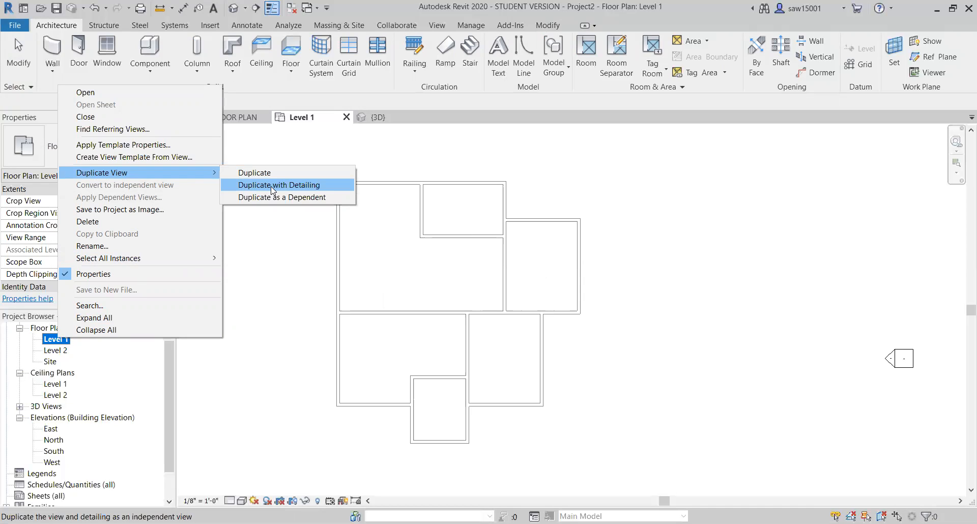
left_click(257, 191)
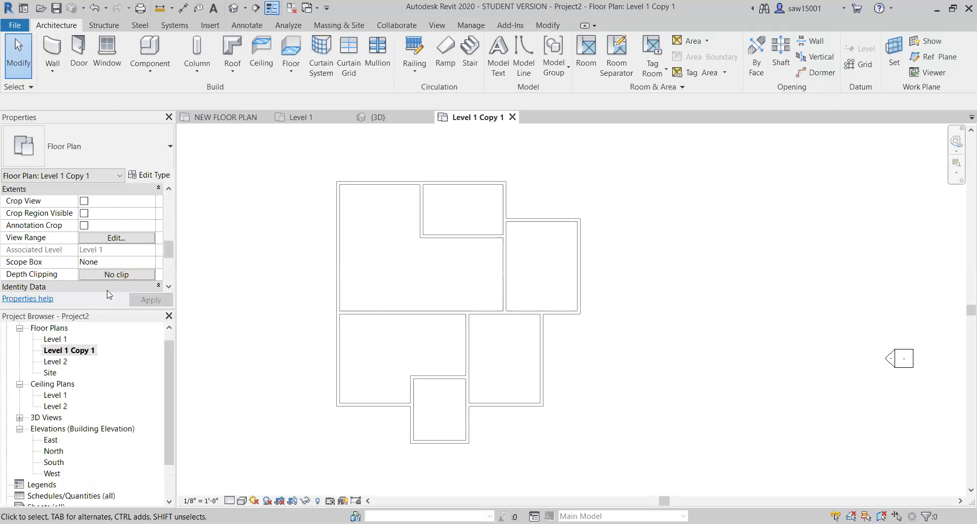
right_click(82, 350)
left_click(130, 257)
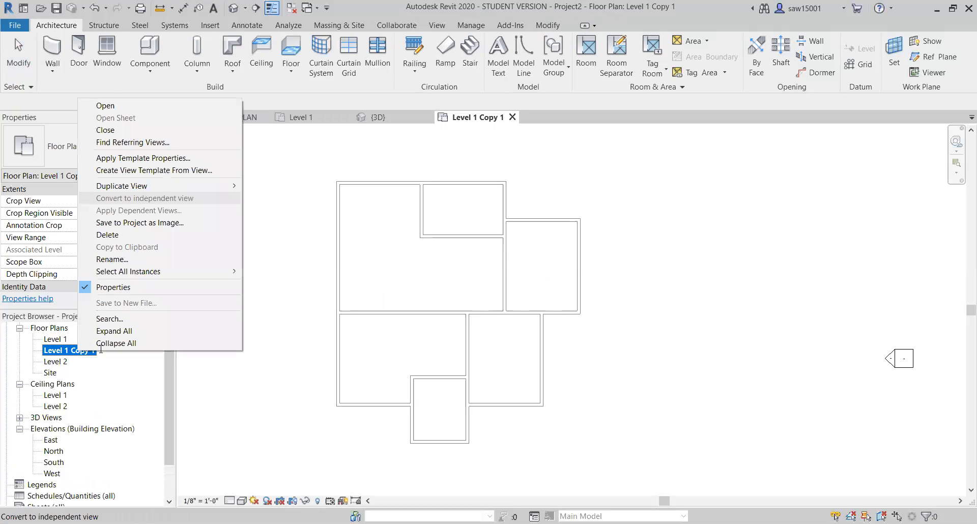
left_click_drag(97, 350, 69, 355)
type("demo")
key("Return")
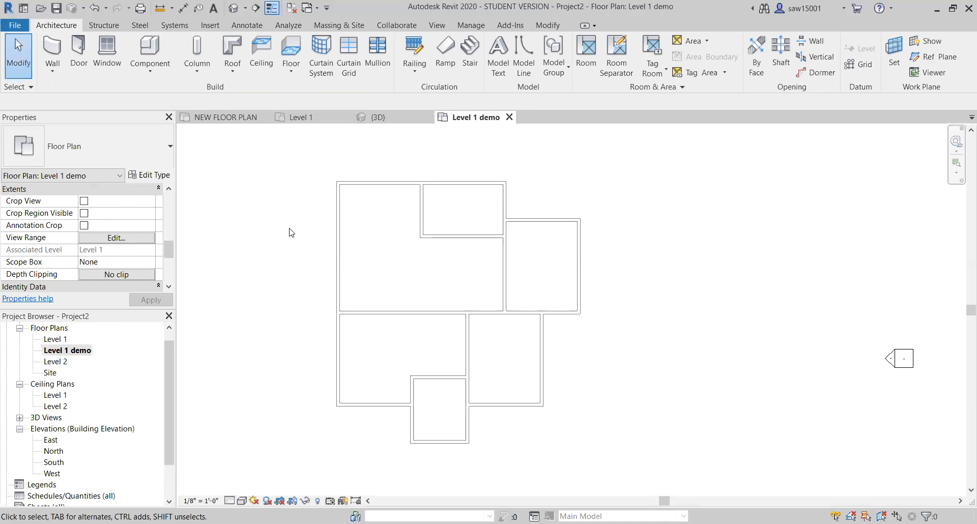
- Set the phase filter of the Level 1 demo view to Show Previous + Demo
scroll(122, 244, "down", 5)
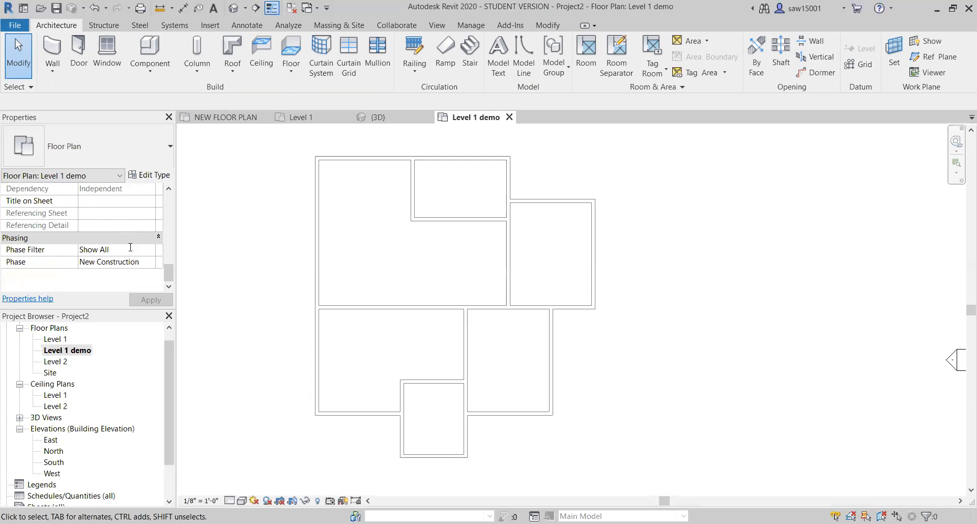
left_click(130, 248)
left_click(150, 250)
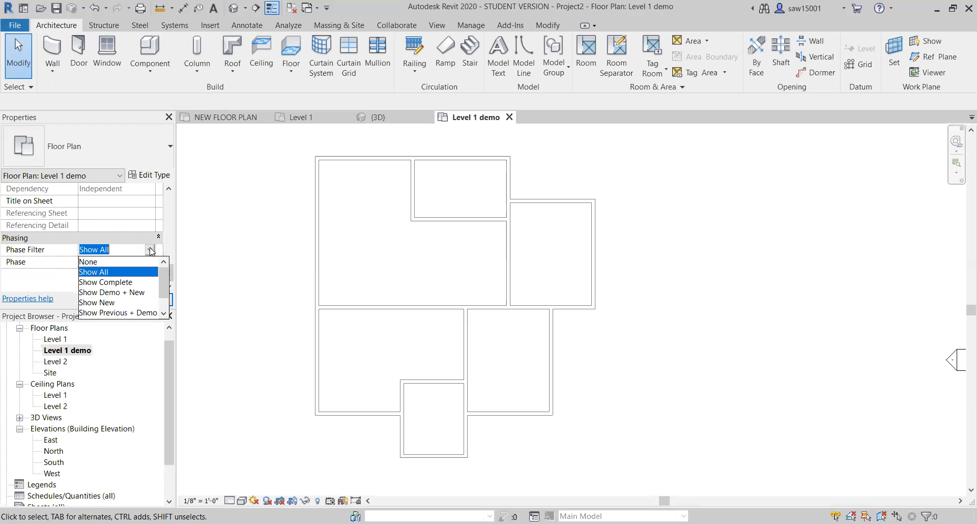
scroll(257, 289, "down", 1)
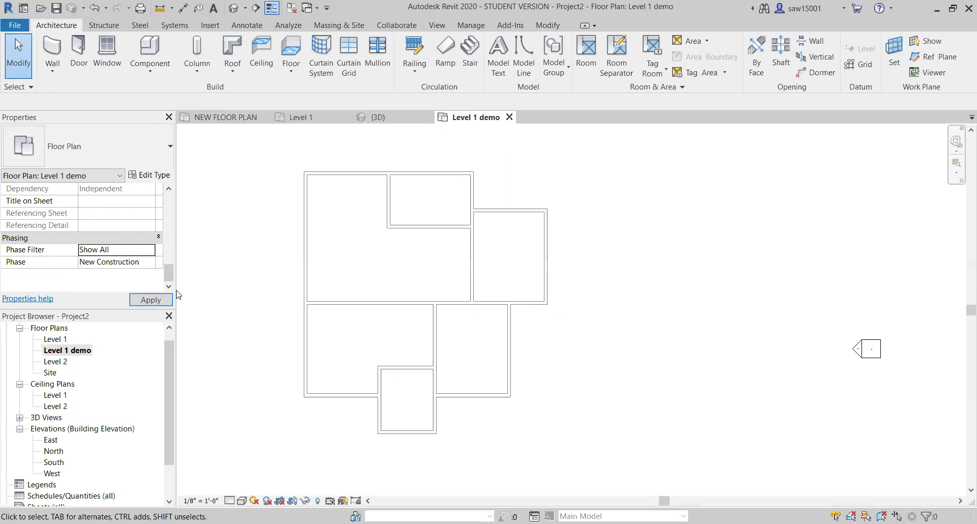
left_click(150, 252)
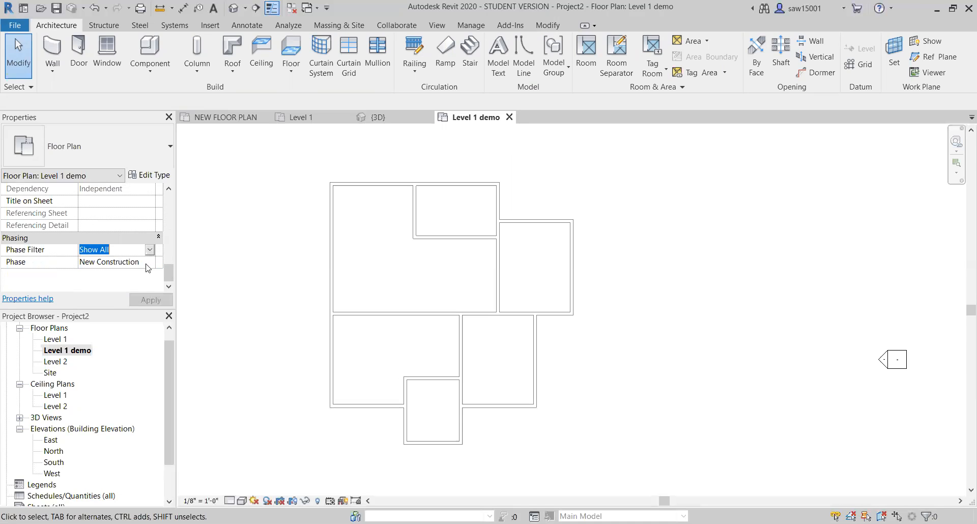
left_click(150, 250)
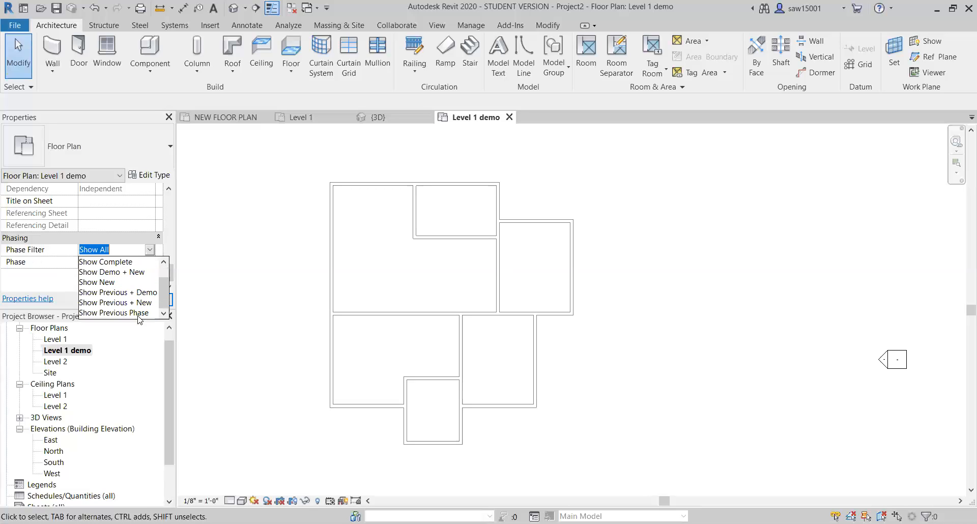
left_click(118, 292)
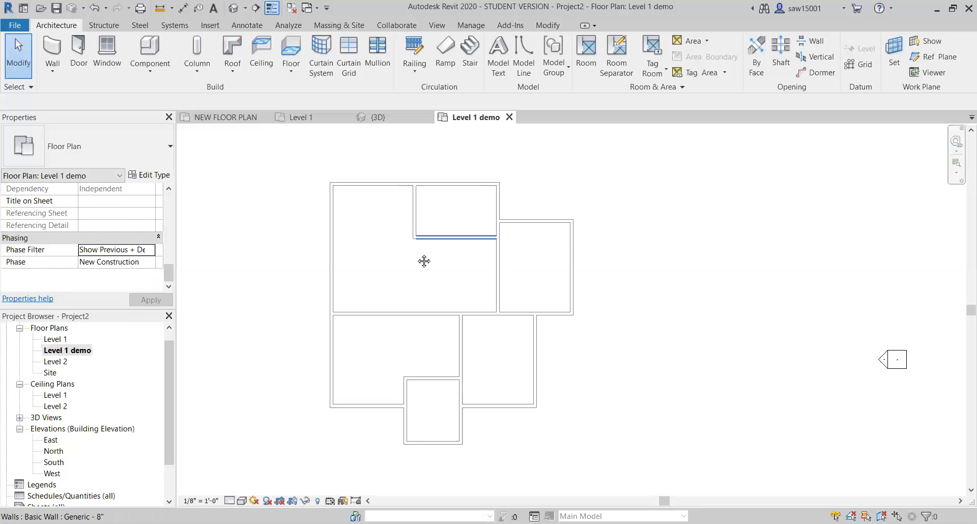
- Demolish the two interior walls that enclose the small room along the plan's upper exterior wall
middle_click_drag(425, 261, 404, 264)
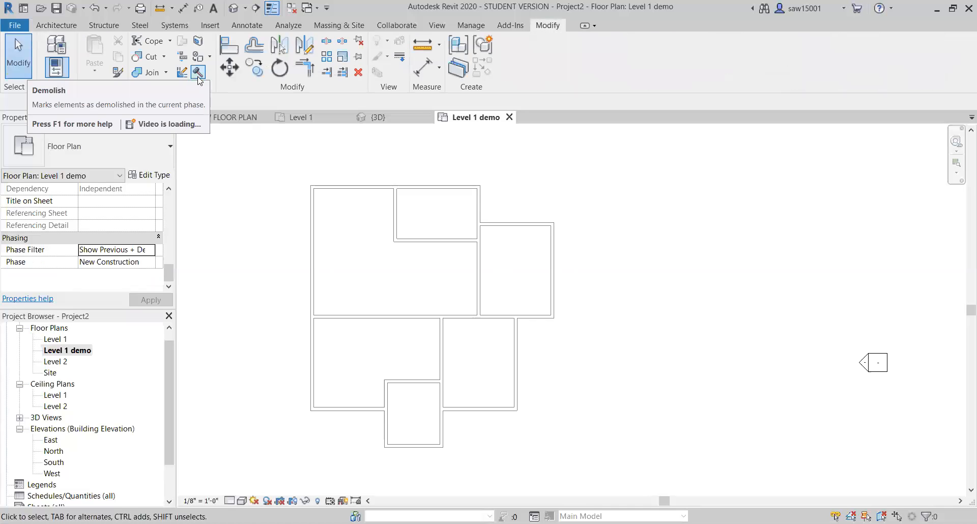
left_click(198, 73)
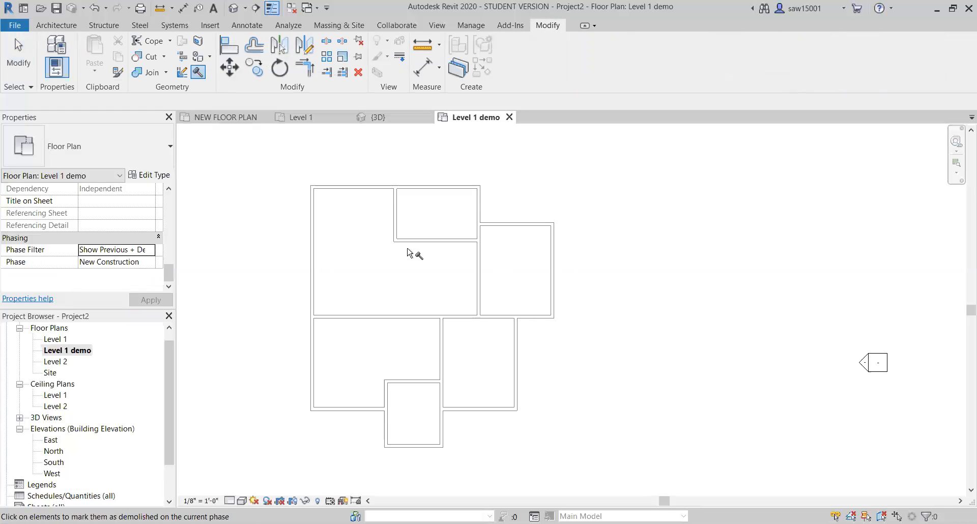
scroll(381, 238, "up", 1)
left_click(396, 208)
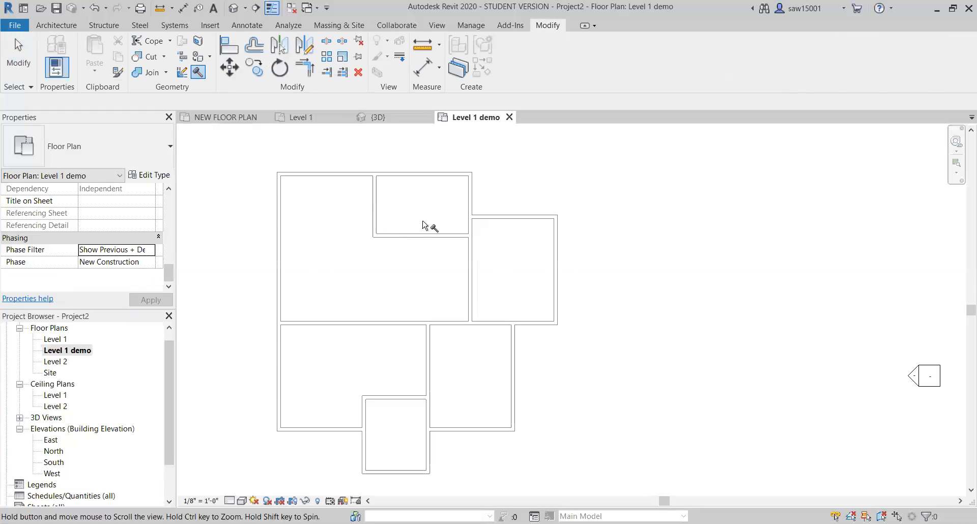
scroll(441, 229, "up", 2)
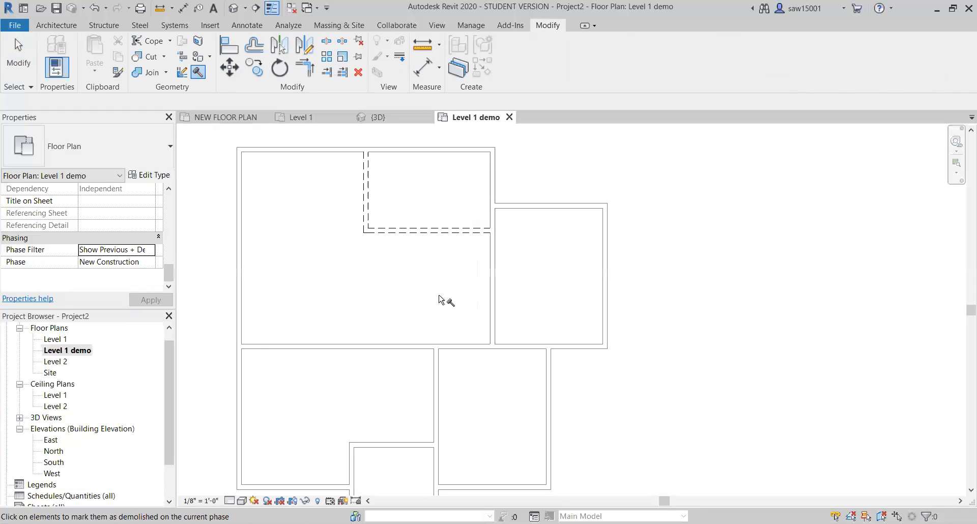
- Demolish the horizontal wall along the upper side of the small projecting room at the plan's lower edge
scroll(443, 299, "down", 1)
scroll(450, 350, "down", 1)
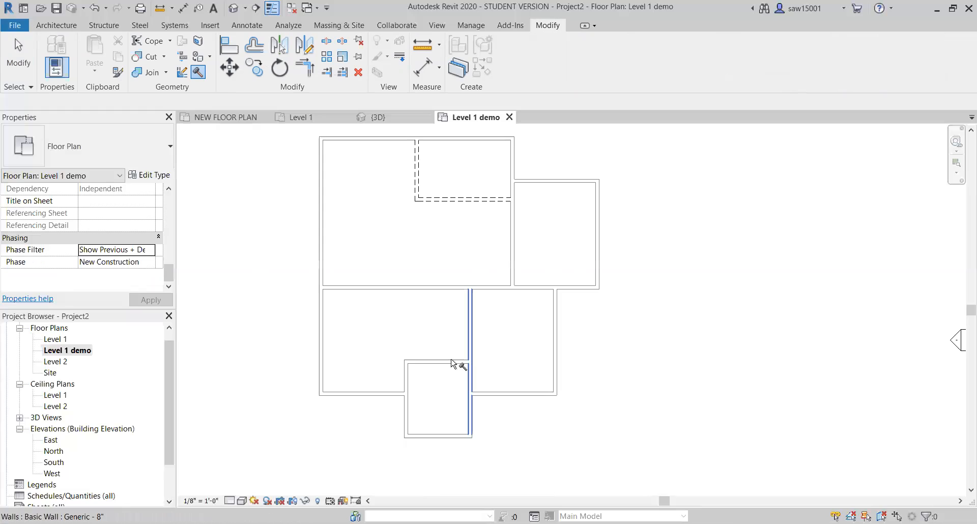
scroll(399, 313, "up", 1)
left_click(404, 318)
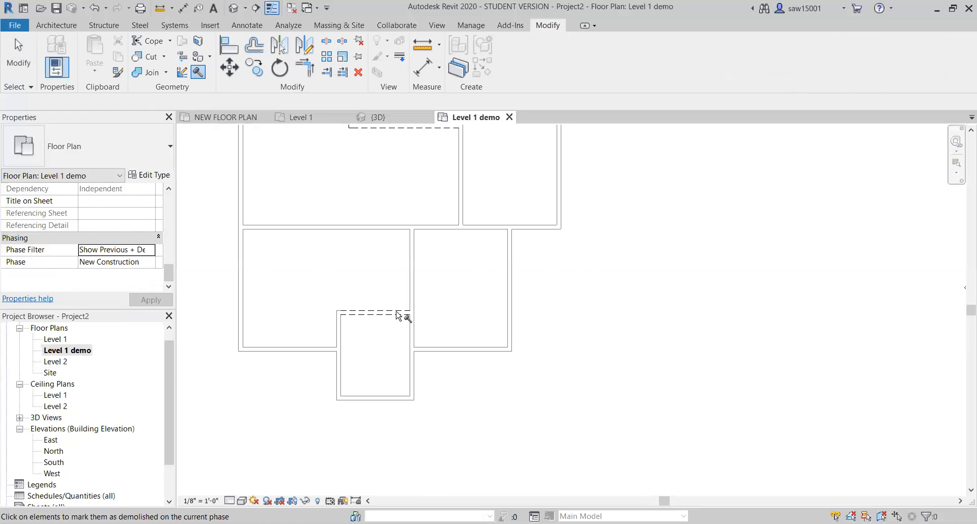
- Split the long vertical wall between the lower rooms at the lower face of the demolished horizontal wall
scroll(399, 316, "up", 1)
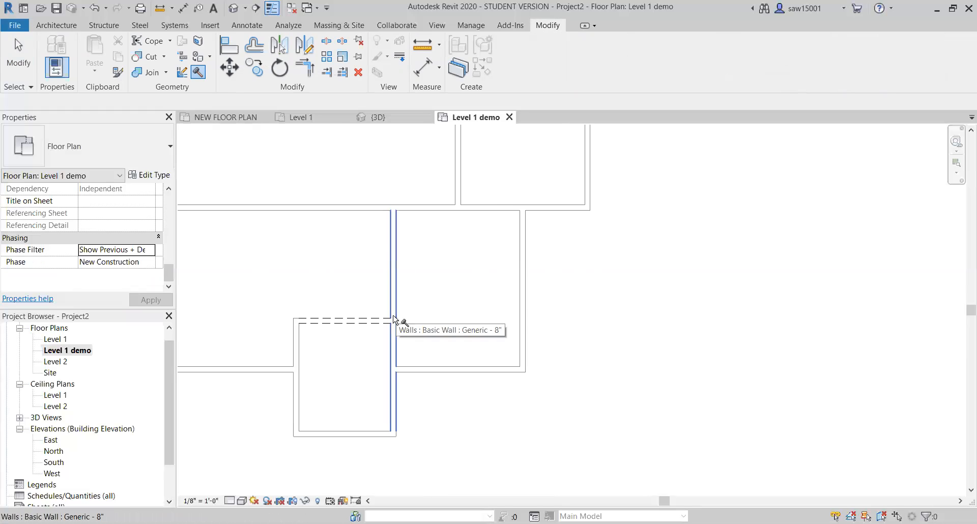
scroll(471, 316, "up", 1)
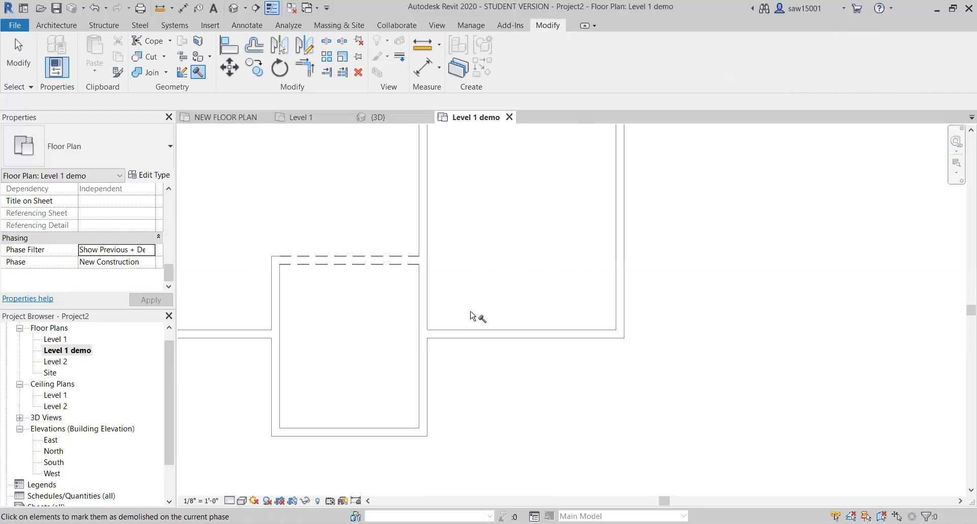
key("s")
key("l")
scroll(349, 361, "up", 3)
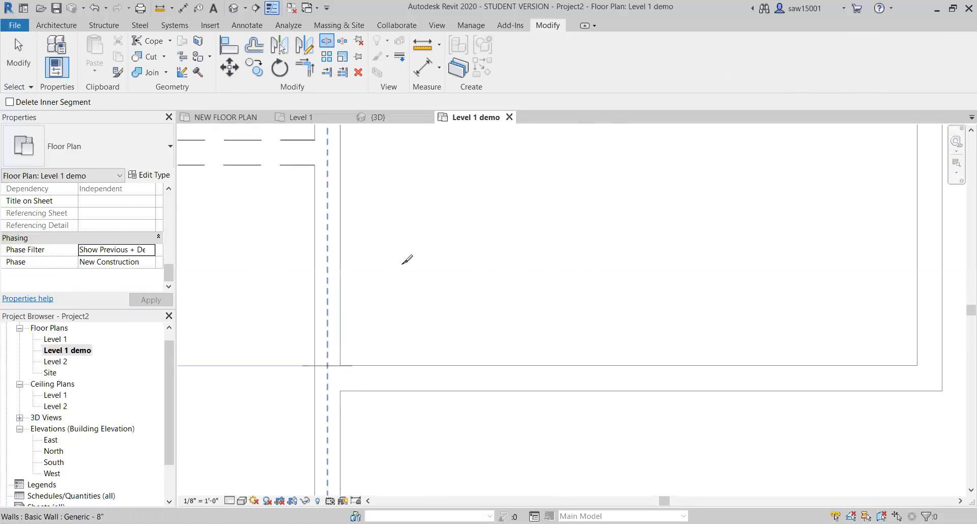
scroll(401, 264, "down", 2)
middle_click_drag(345, 178, 328, 340)
scroll(327, 340, "up", 3)
left_click(324, 349)
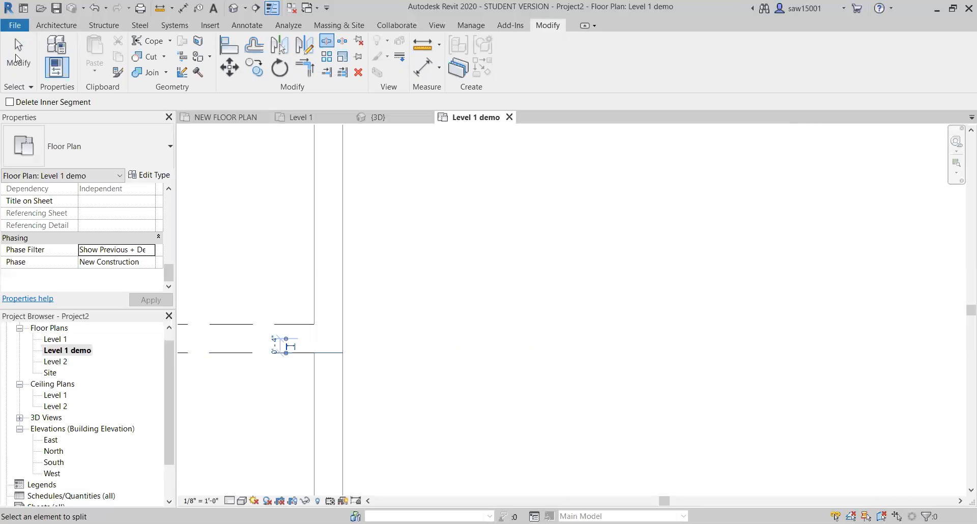
key("Escape")
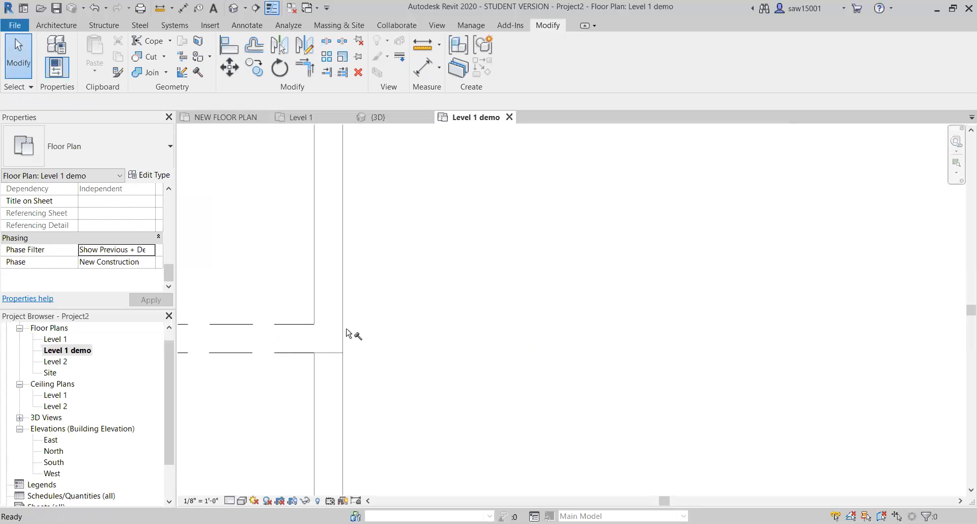
scroll(434, 258, "down", 3)
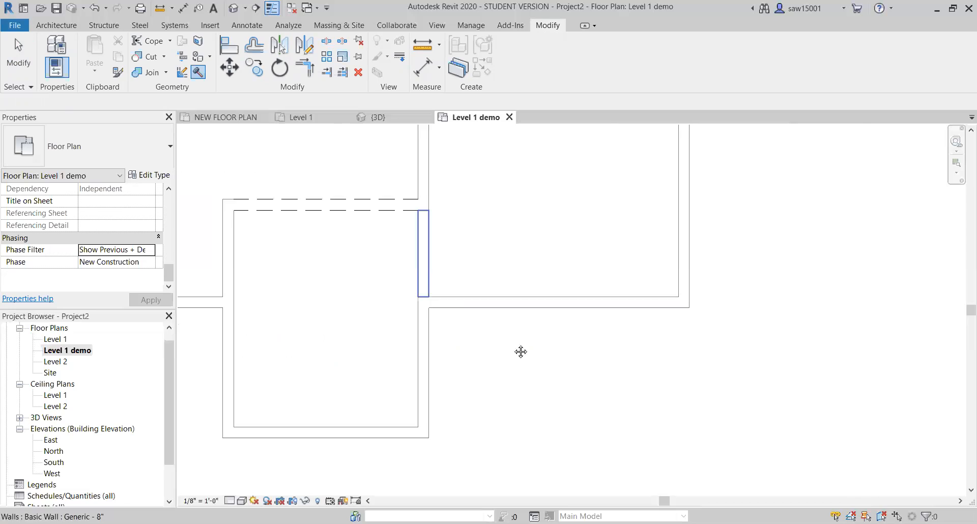
- Demolish the short vertical wall segment below the split, between the small projecting room and the room beside it
scroll(519, 349, "down", 3)
middle_click_drag(519, 213, 524, 369)
scroll(524, 369, "down", 1)
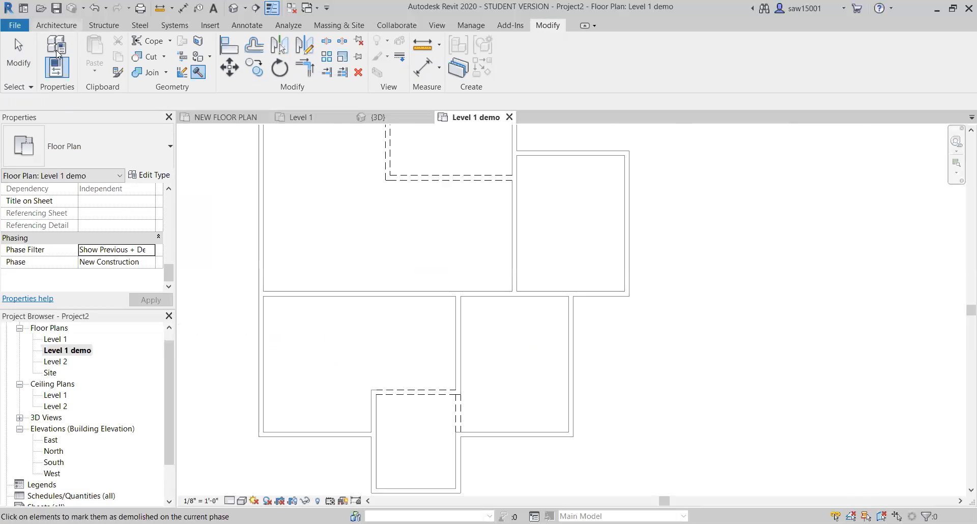
- Place a Single-Flush 36" x 84" door in the long horizontal interior wall and draw a short vertical wall about 7'-6" long above it
key("d")
key("r")
scroll(364, 286, "up", 1)
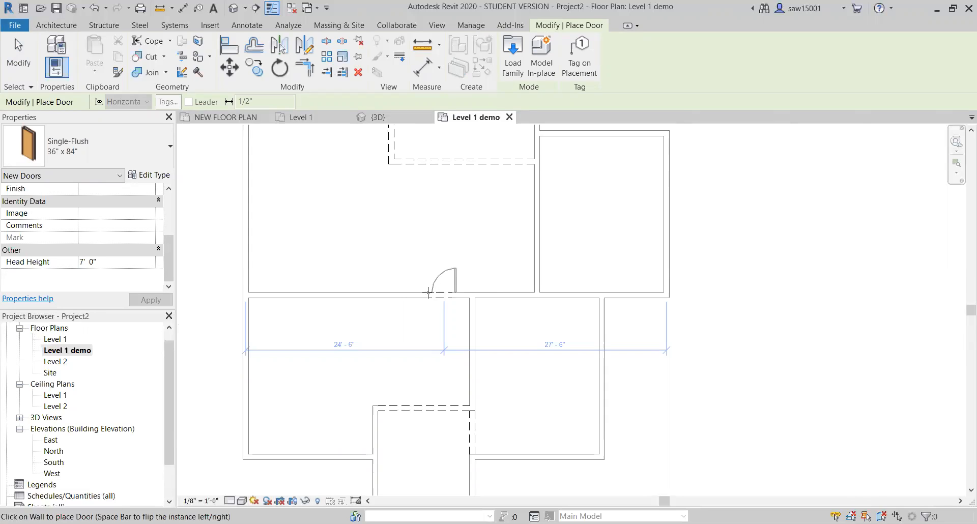
scroll(439, 289, "up", 3)
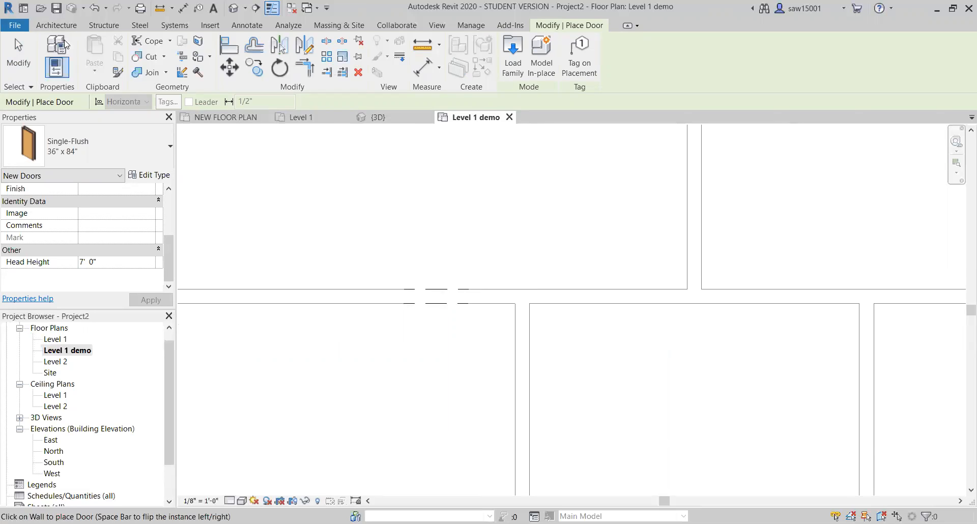
key("Escape")
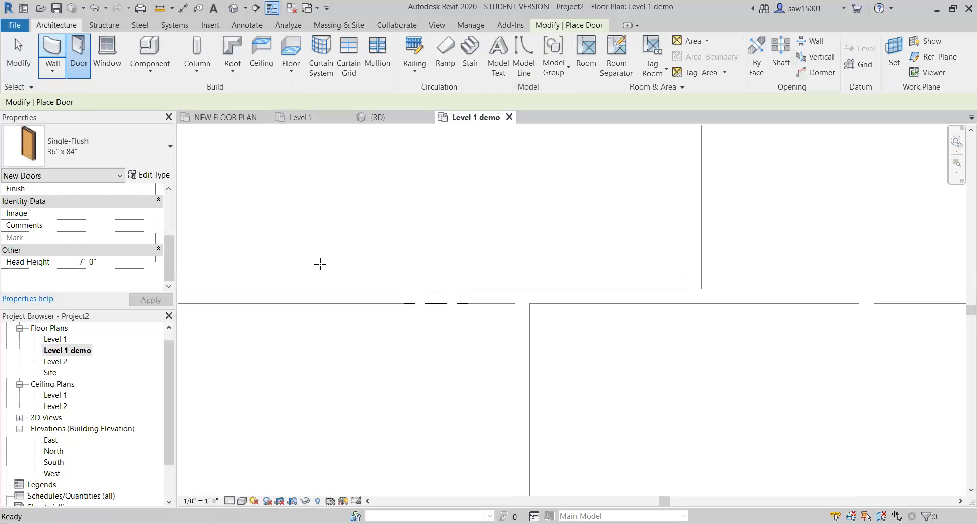
left_click(320, 264)
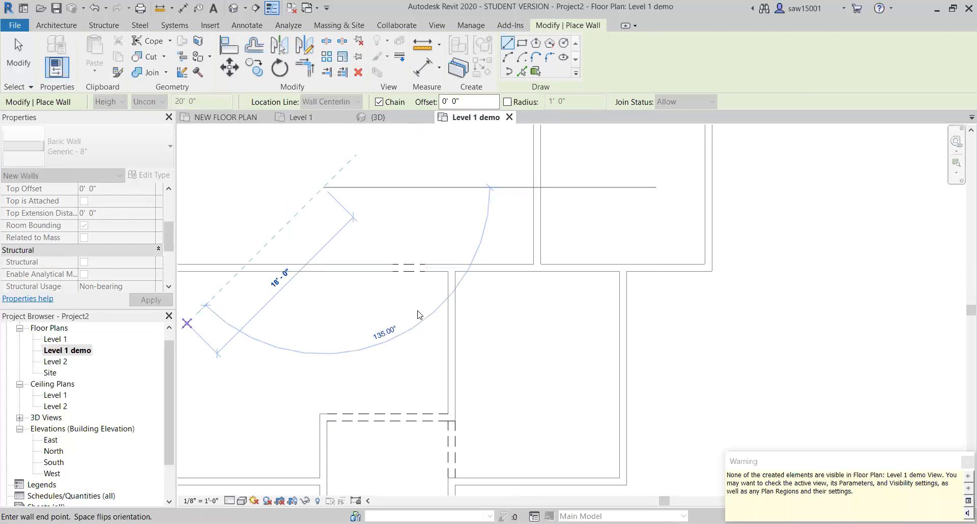
- In the Level 1 plan, set the phase created of the new door and the short vertical wall to Existing
scroll(504, 270, "up", 5)
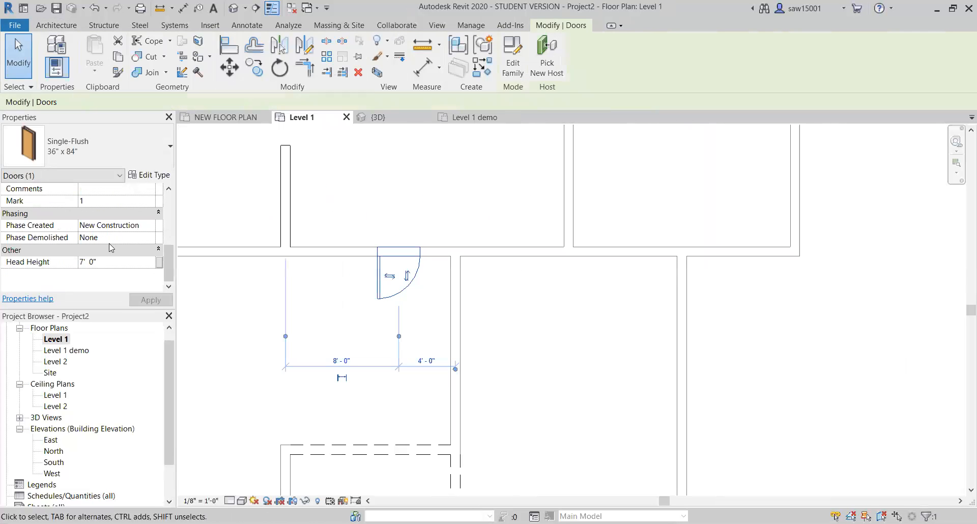
left_click(285, 204)
left_click(150, 249)
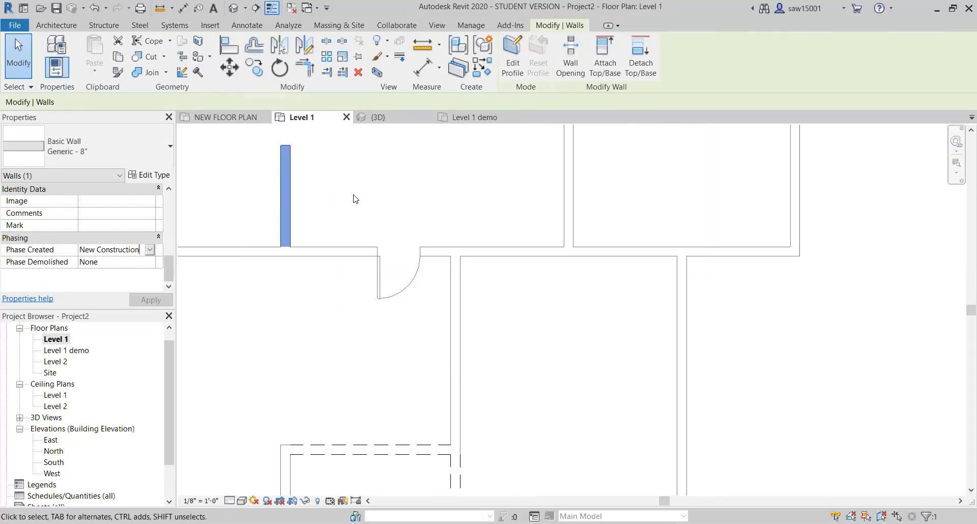
left_click(116, 262)
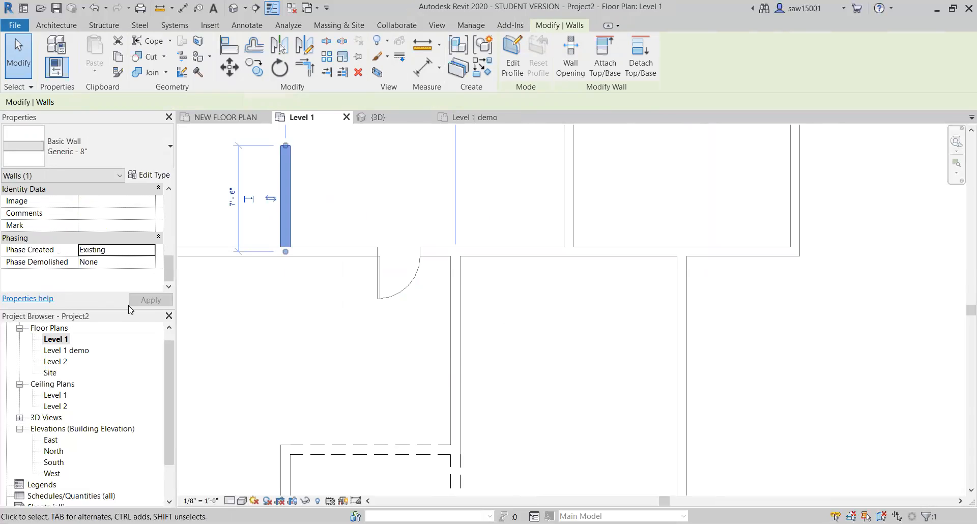
left_click(421, 356)
- Place three Single-Flush 36" x 84" doors: in the upper side room's wall, between the lower rooms, and in the small room's demolished horizontal wall
scroll(383, 359, "down", 3)
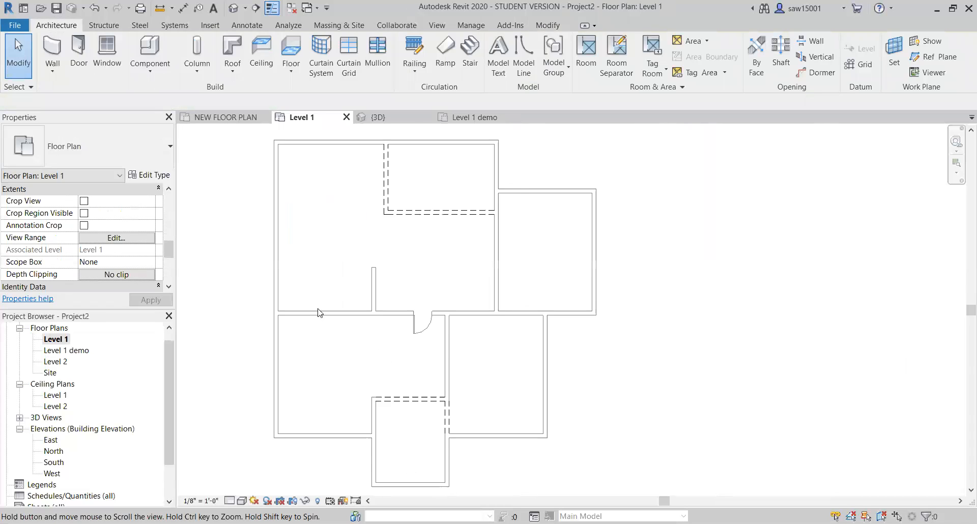
scroll(319, 312, "up", 1)
left_click(77, 48)
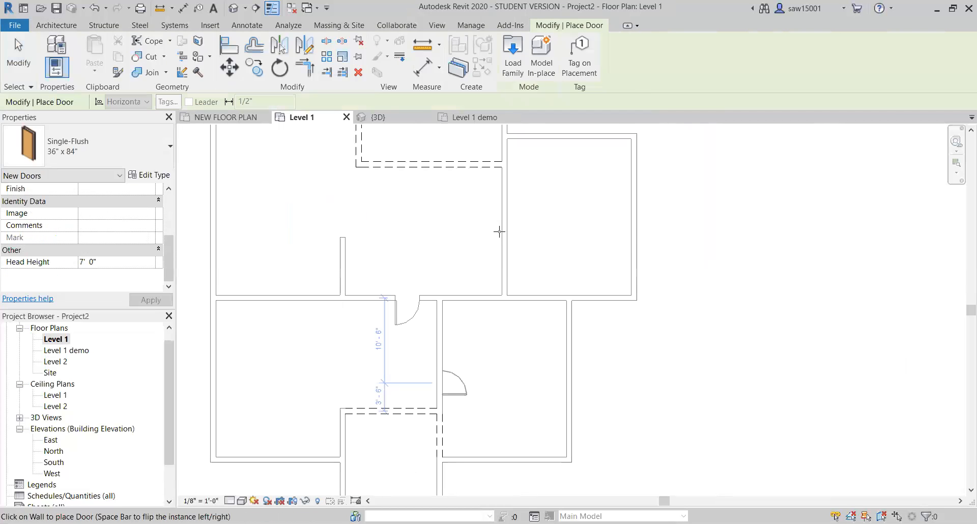
scroll(428, 295, "down", 1)
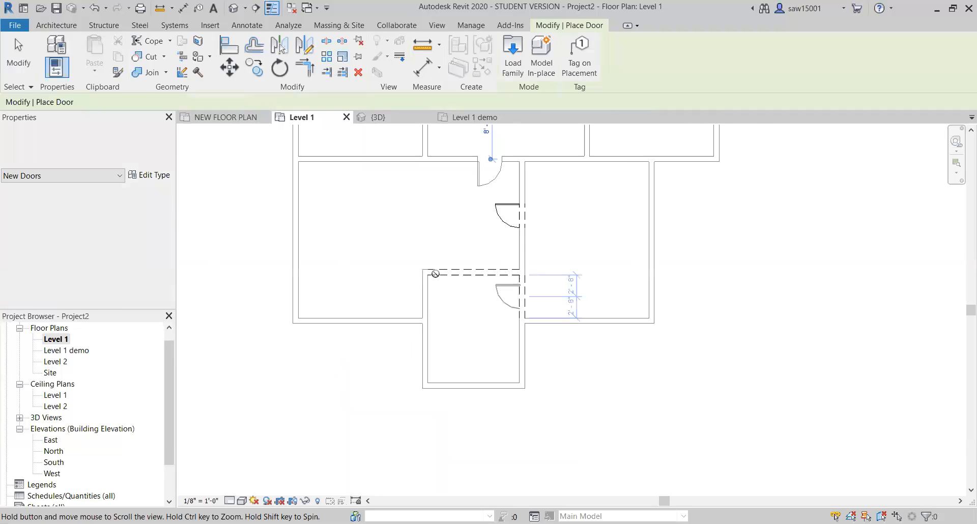
scroll(458, 255, "up", 2)
left_click(518, 251)
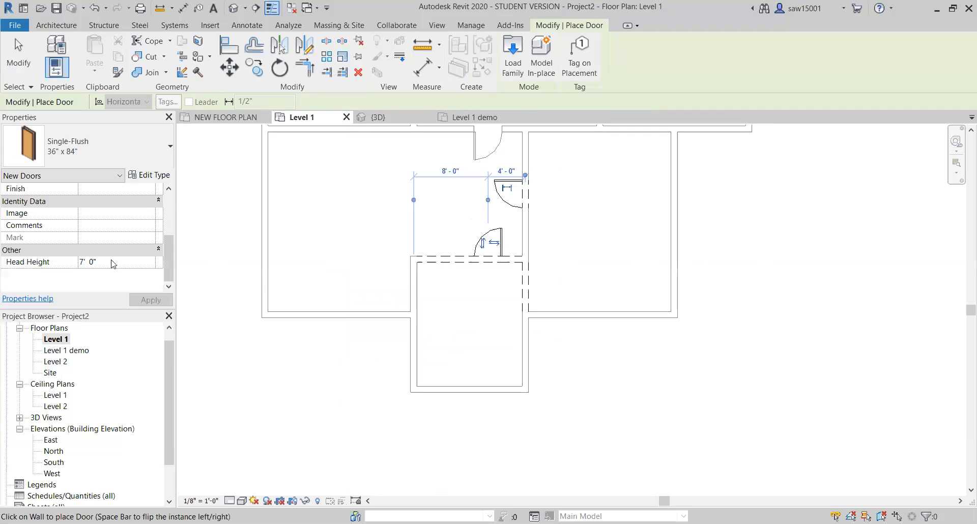
scroll(122, 252, "up", 3)
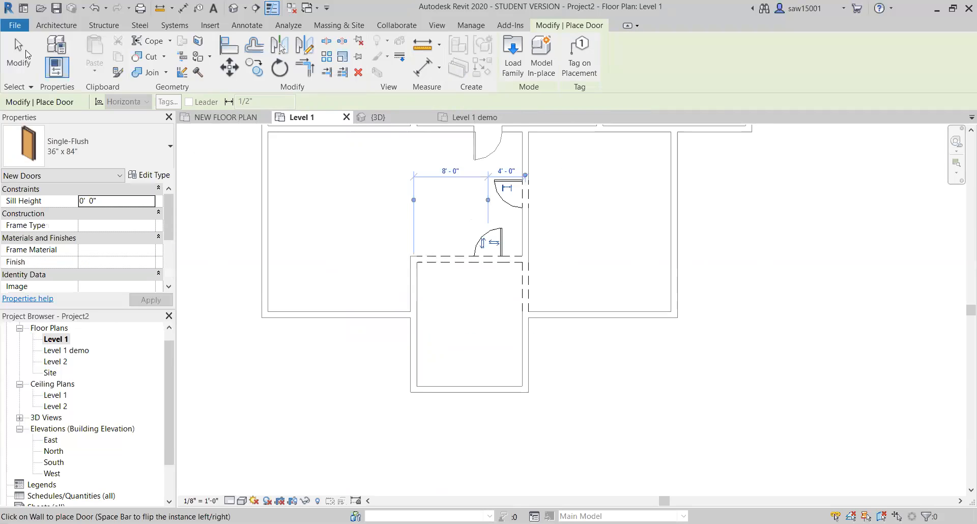
key("Escape")
key("Escape")
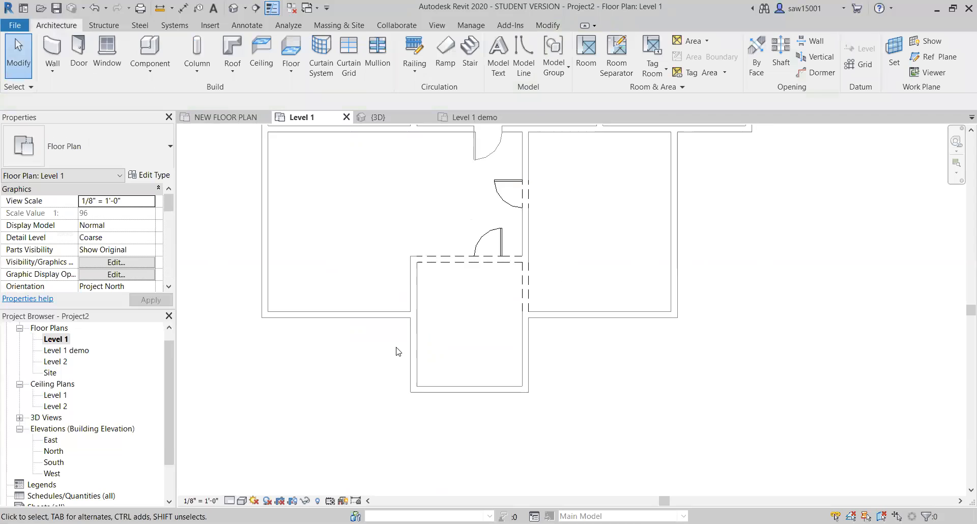
- Set the phase of the Level 1 floor plan view to Existing
scroll(395, 349, "up", 1)
scroll(349, 358, "down", 2)
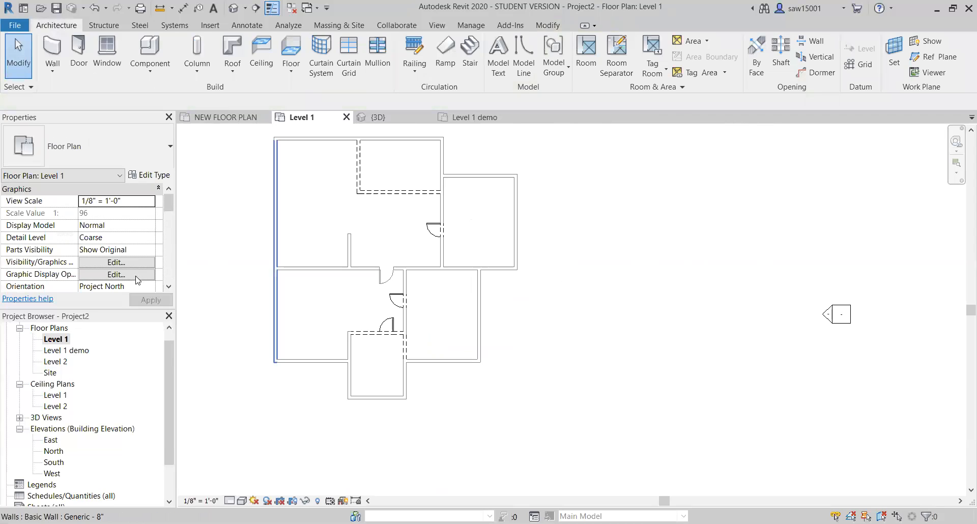
scroll(139, 280, "down", 5)
scroll(145, 255, "down", 3)
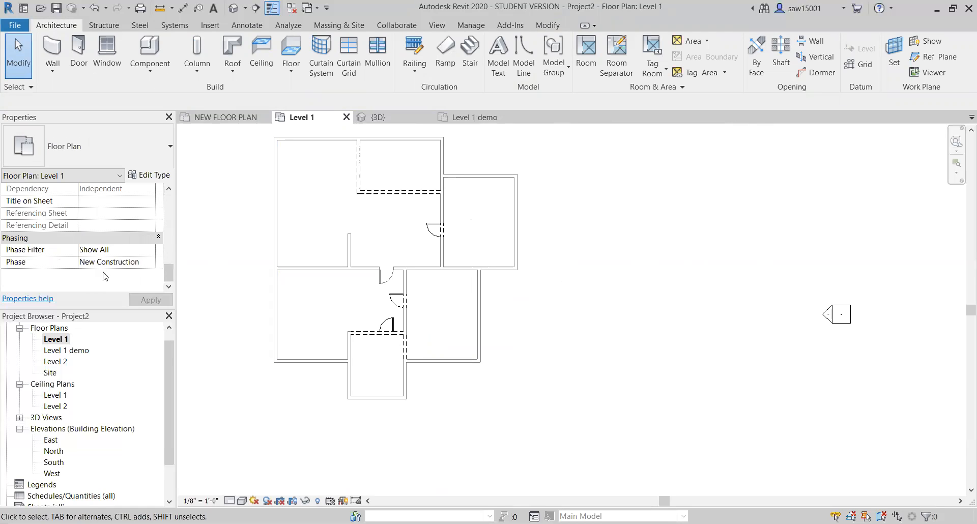
left_click(117, 249)
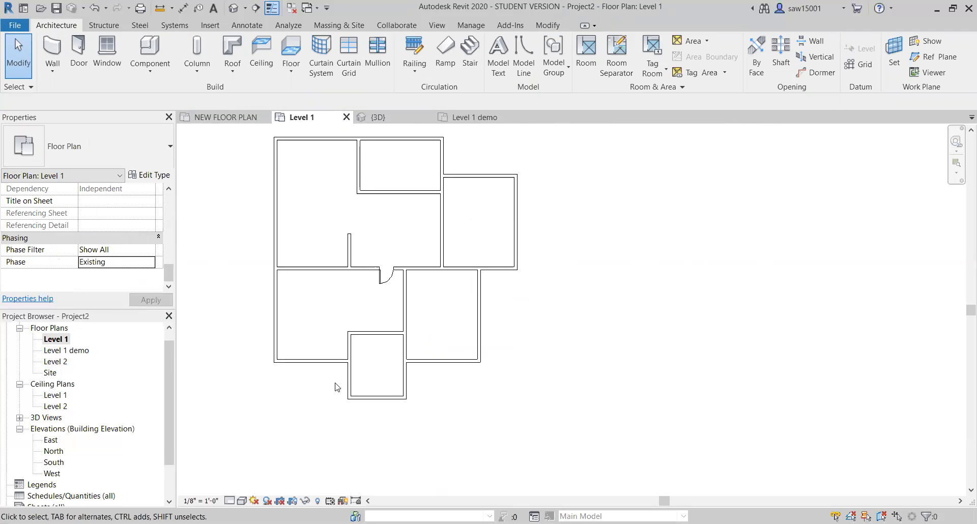
scroll(375, 349, "up", 1)
middle_click_drag(327, 423, 394, 356)
- Switch to the Level 1 demo view and duplicate it with detailing
key("ctrl+Tab")
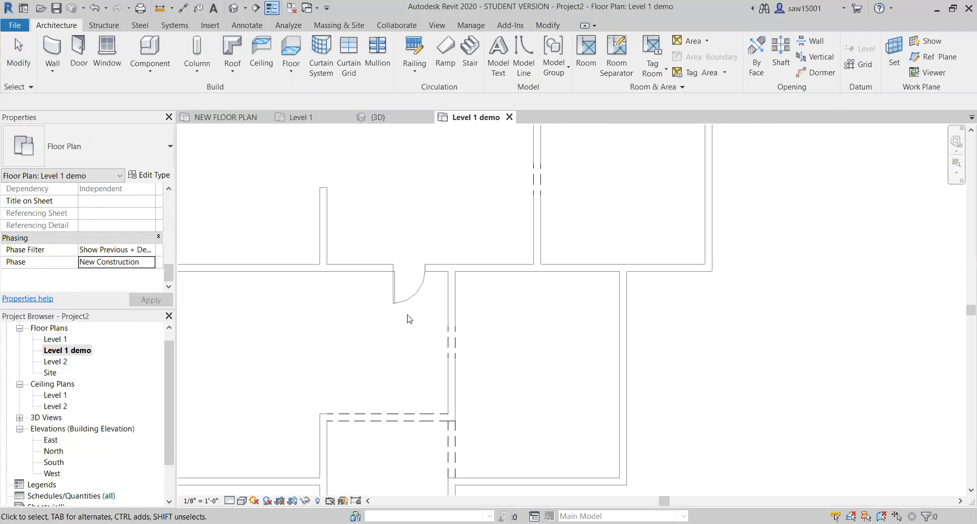
scroll(407, 314, "down", 3)
scroll(416, 280, "up", 2)
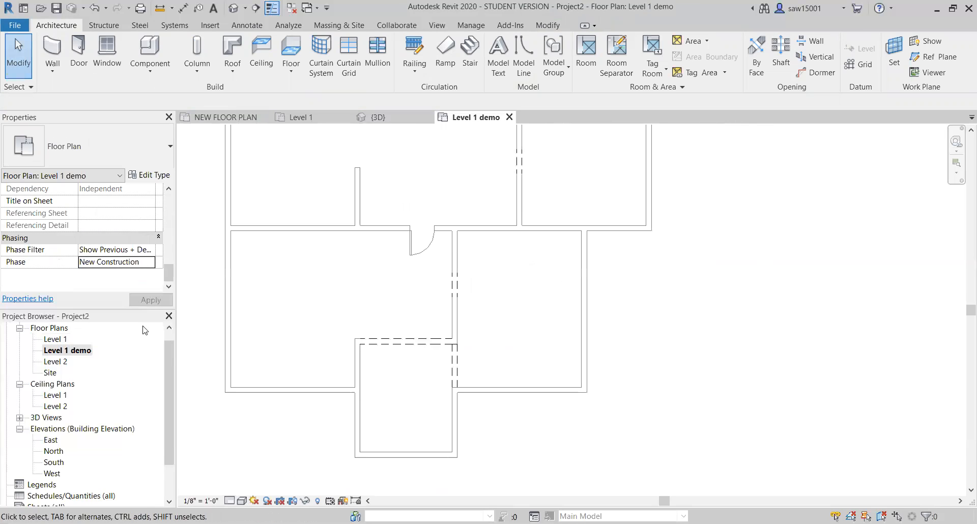
right_click(60, 351)
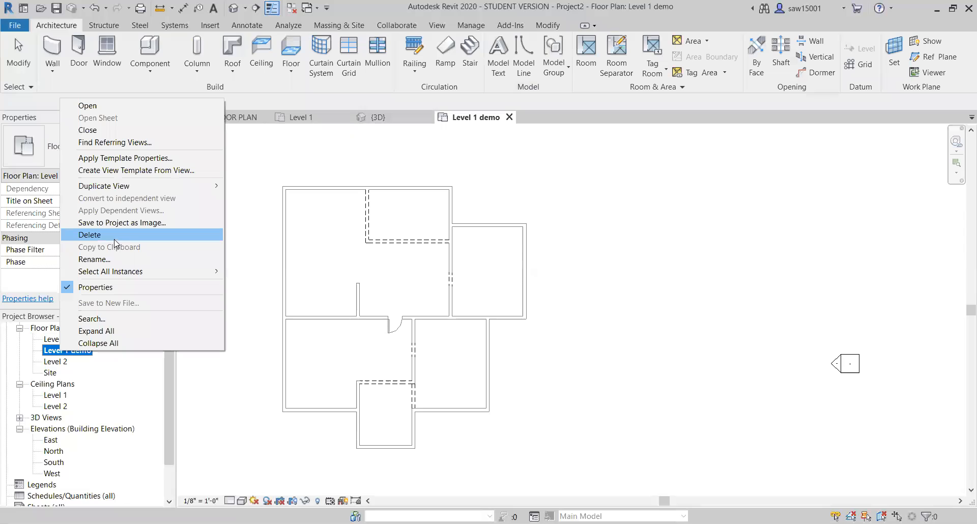
mouse_move(214, 186)
left_click(265, 198)
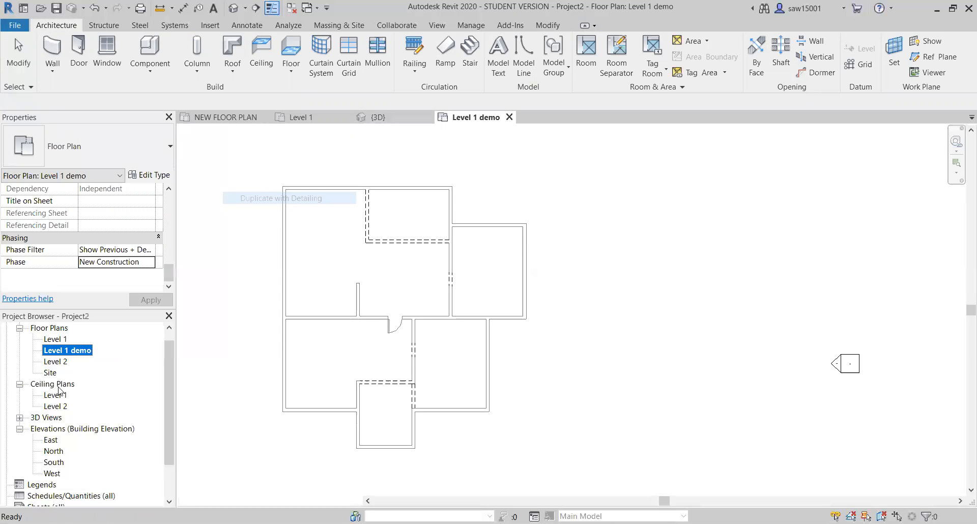
- Rename the duplicated floor plan view as Level 1 new
right_click(85, 361)
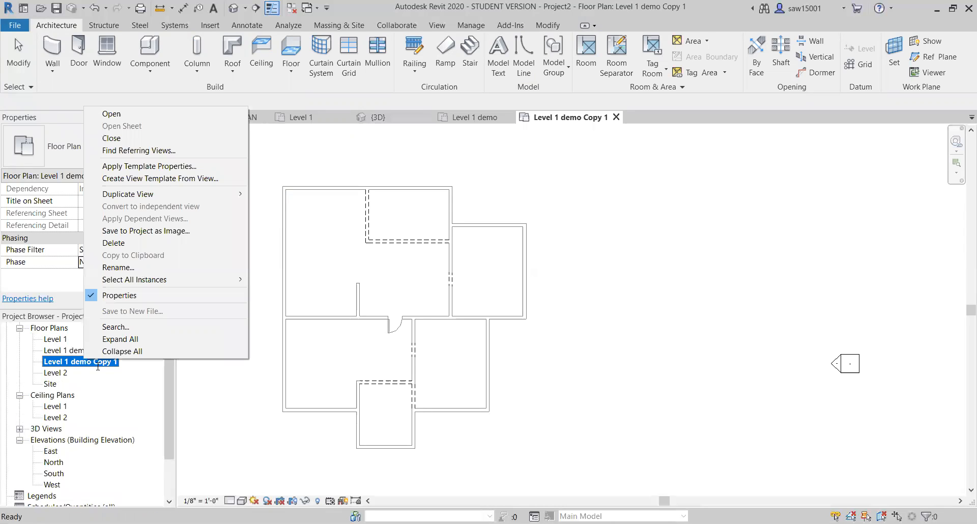
left_click(118, 267)
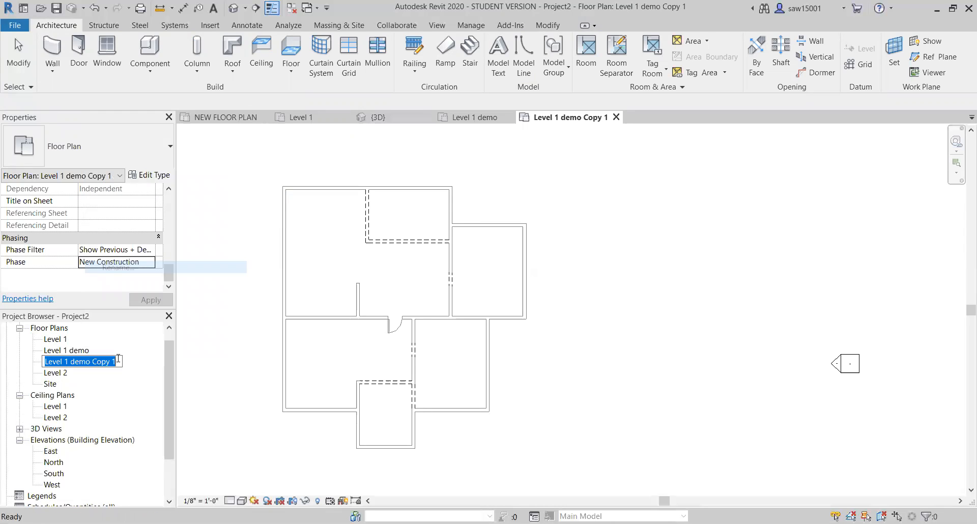
left_click(72, 364, "shift")
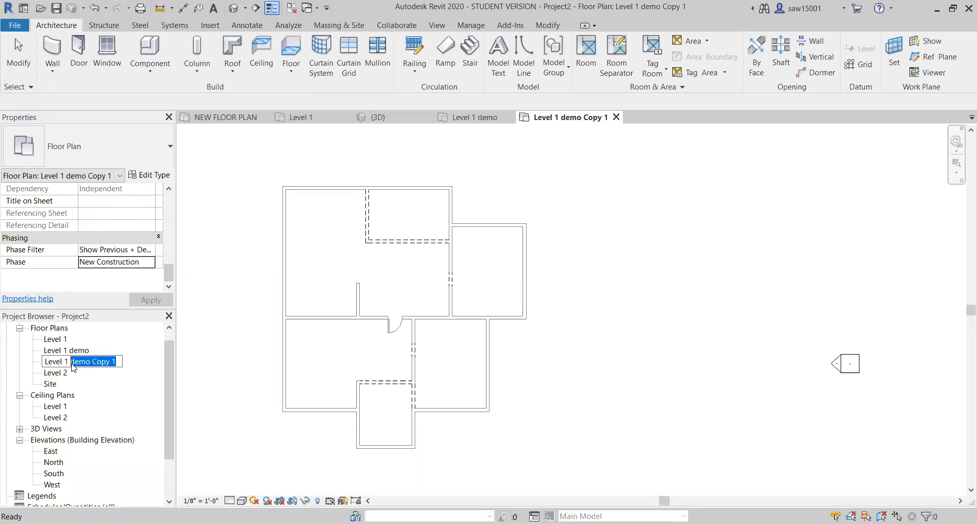
type("new")
key("Return")
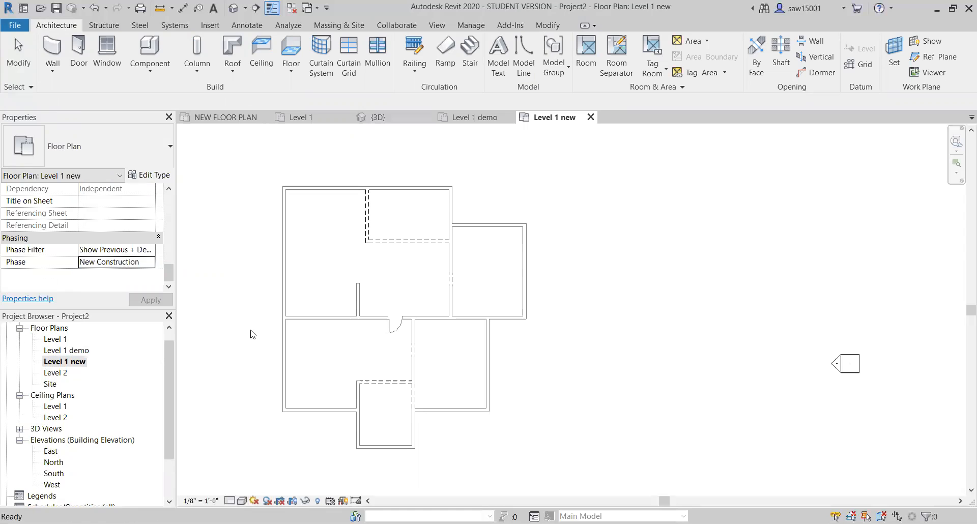
- Set the phase filter of the Level 1 new view to Show Previous + New
scroll(127, 271, "up", 3)
scroll(131, 274, "down", 3)
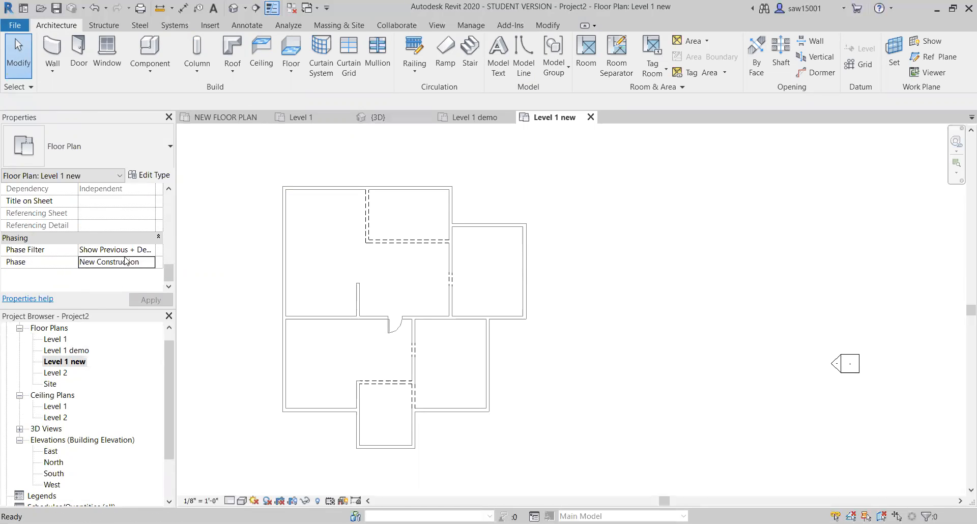
left_click(140, 250)
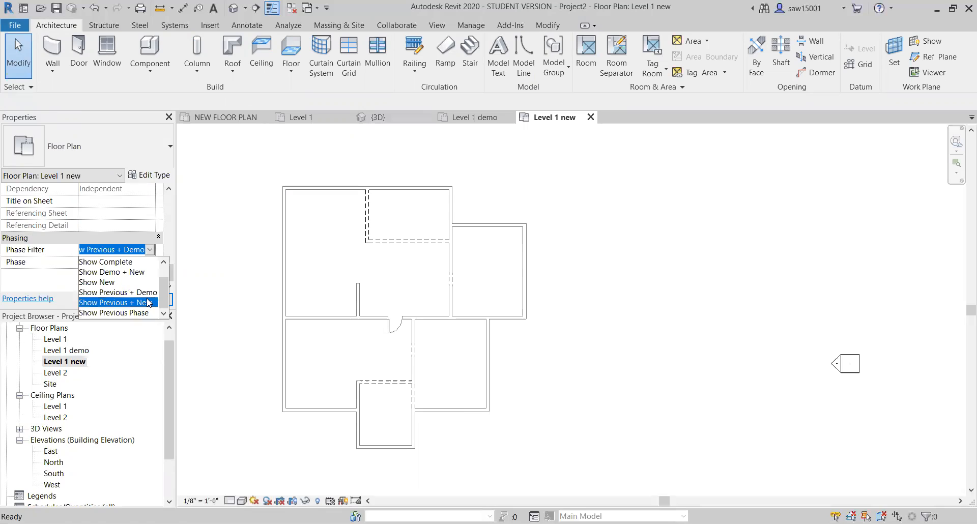
left_click(460, 407)
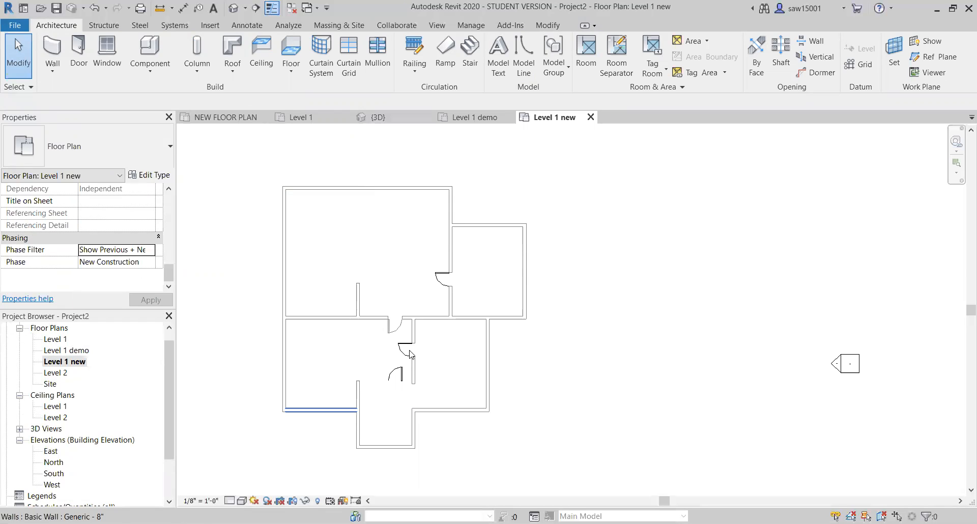
- Set the phase created of the three New Construction doors to Existing
left_click(400, 376, "ctrl")
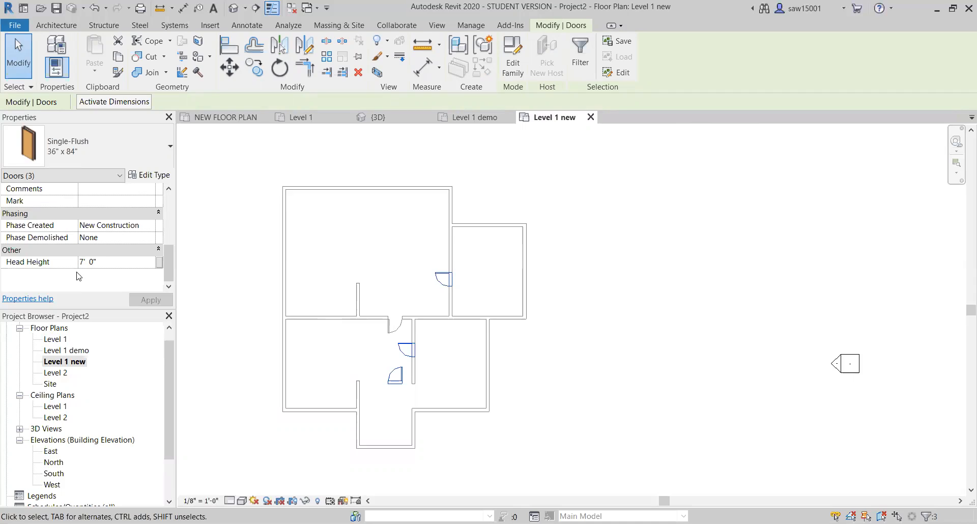
left_click(132, 226)
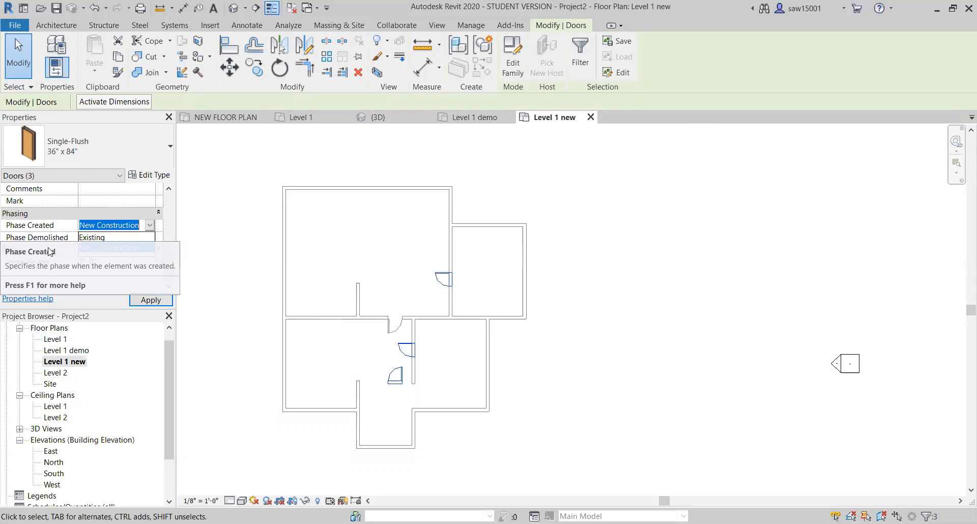
left_click(94, 239)
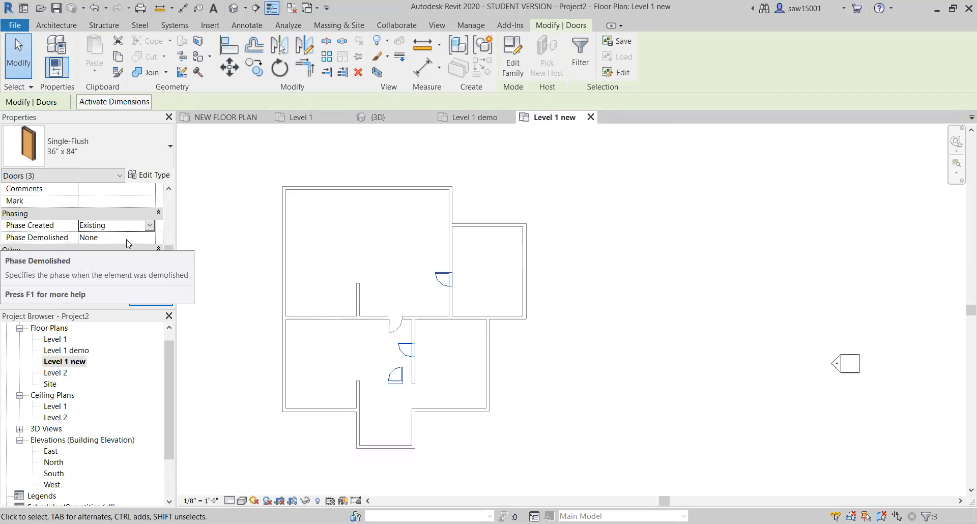
left_click(404, 271)
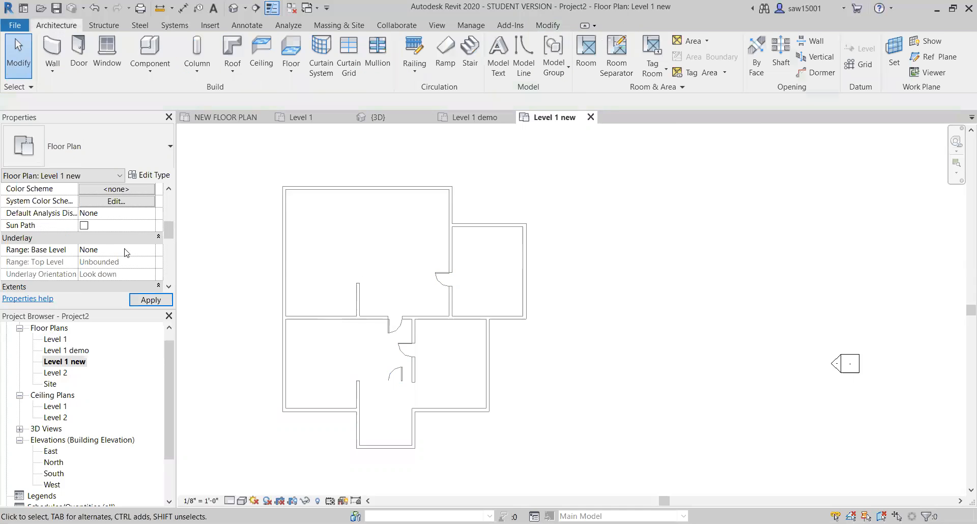
- Set the phase demolished of the door in the upper side room's wall to New Construction
left_click(149, 237)
left_click(149, 238)
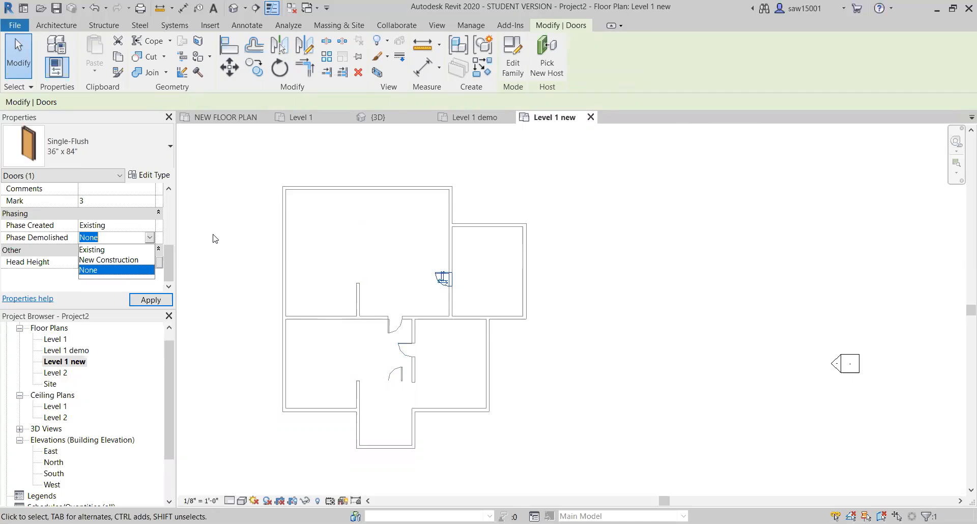
left_click(104, 259)
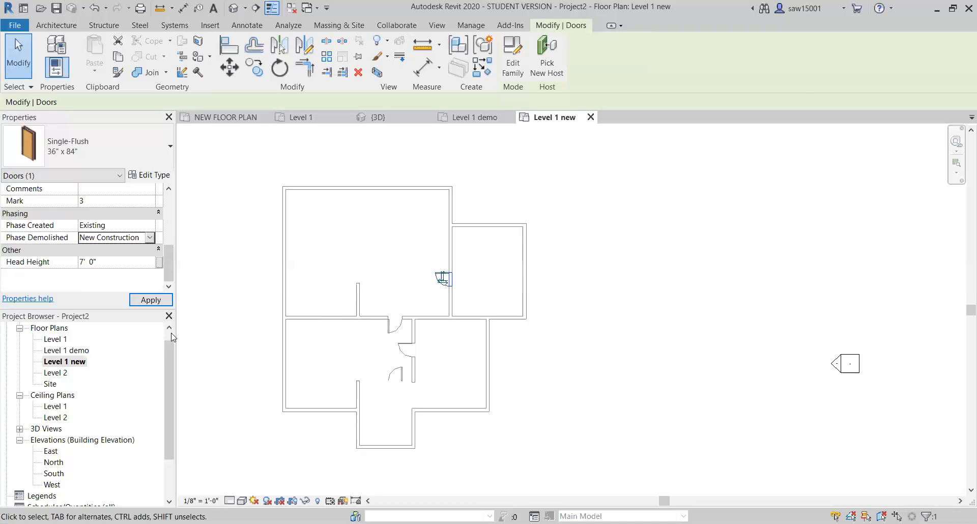
left_click(237, 472)
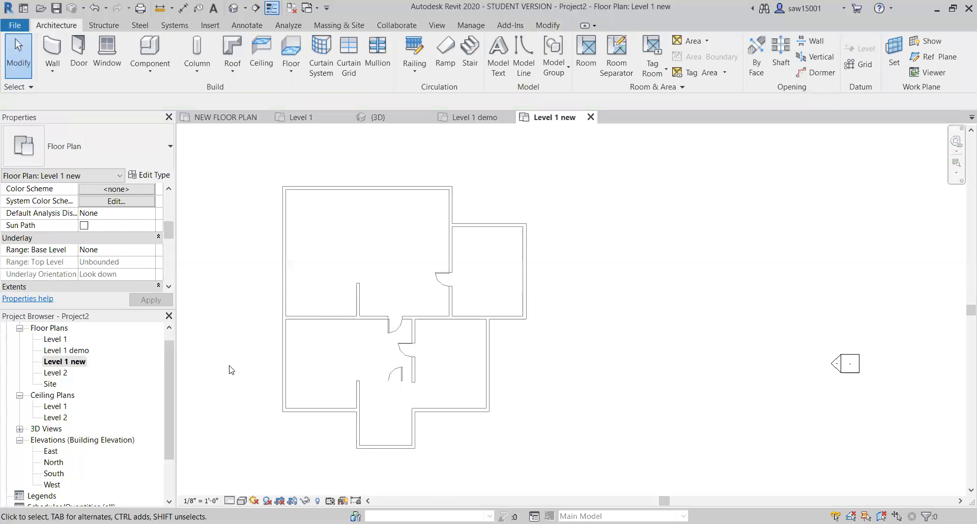
- Set the phase filter of the Level 1 new view to Show Complete
scroll(134, 248, "down", 5)
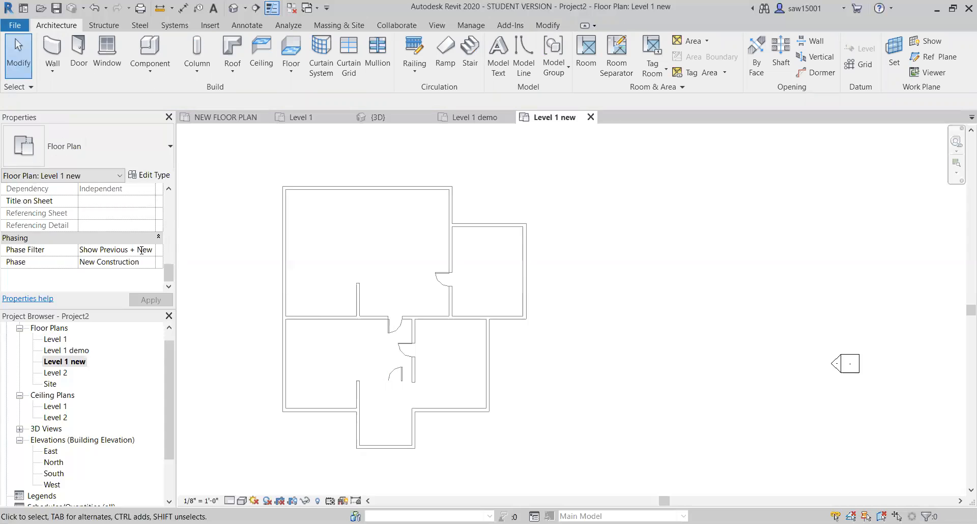
left_click(113, 268)
scroll(308, 295, "up", 1)
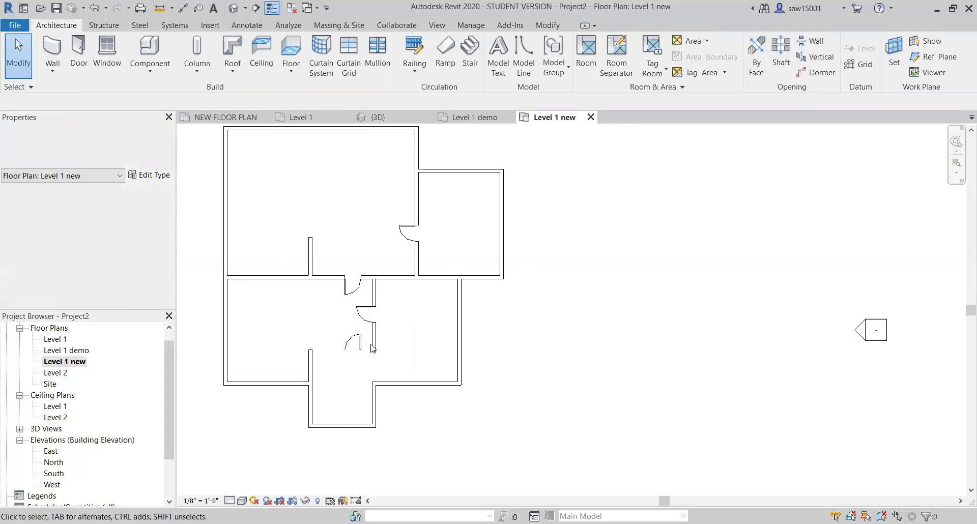
- Set the phase demolished of the freestanding door, left without a wall near the lower entry, to New Construction
scroll(336, 320, "up", 2)
left_click(271, 332)
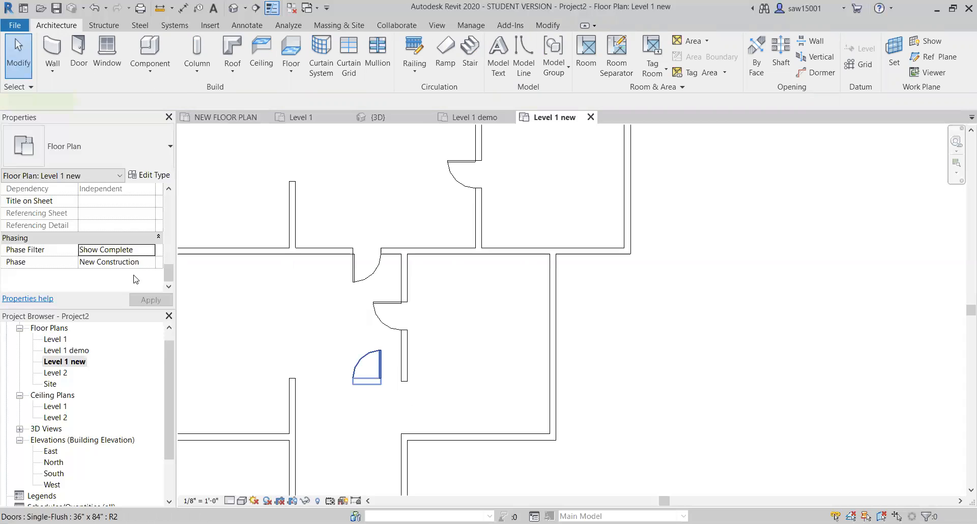
left_click(152, 242)
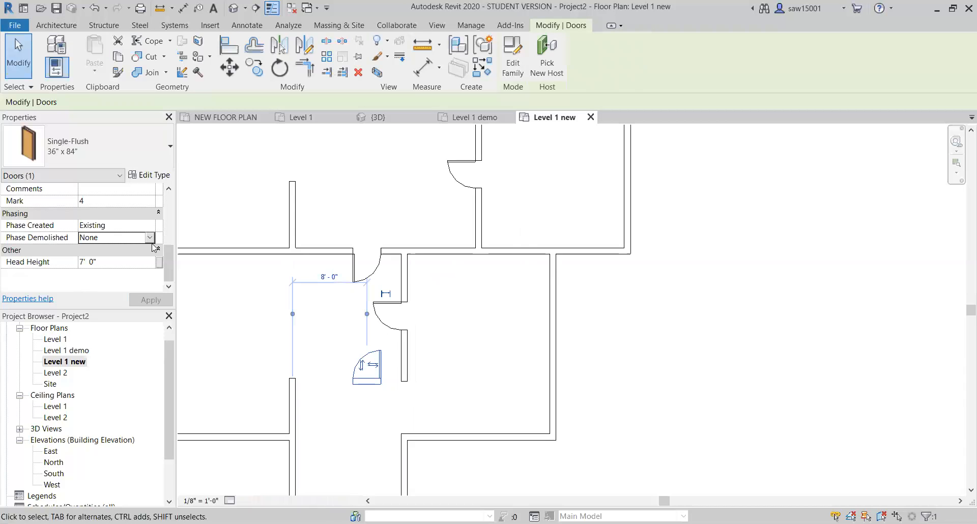
left_click(125, 259)
scroll(279, 330, "down", 2)
scroll(362, 191, "down", 1)
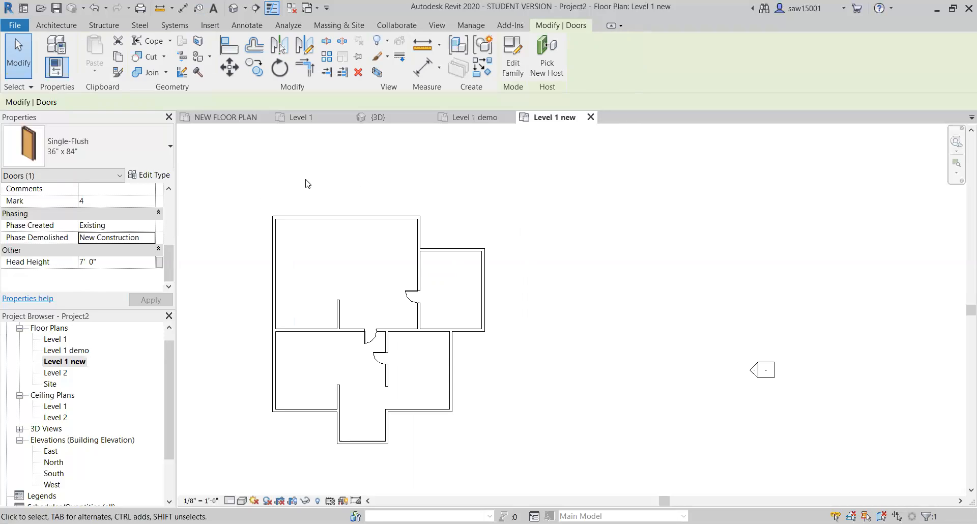
- Insert a project phase after Existing in the Phasing settings and name it Demo
left_click(219, 27)
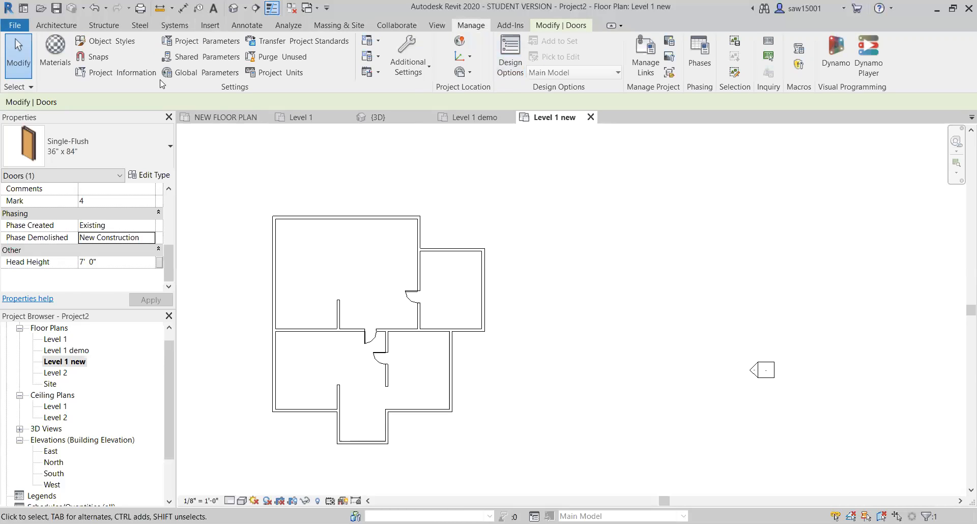
key("Escape")
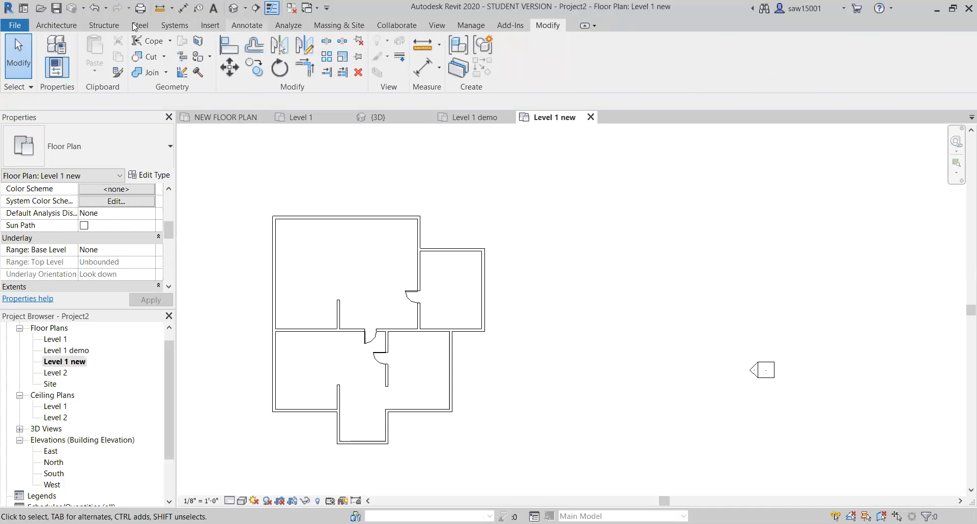
left_click(246, 25)
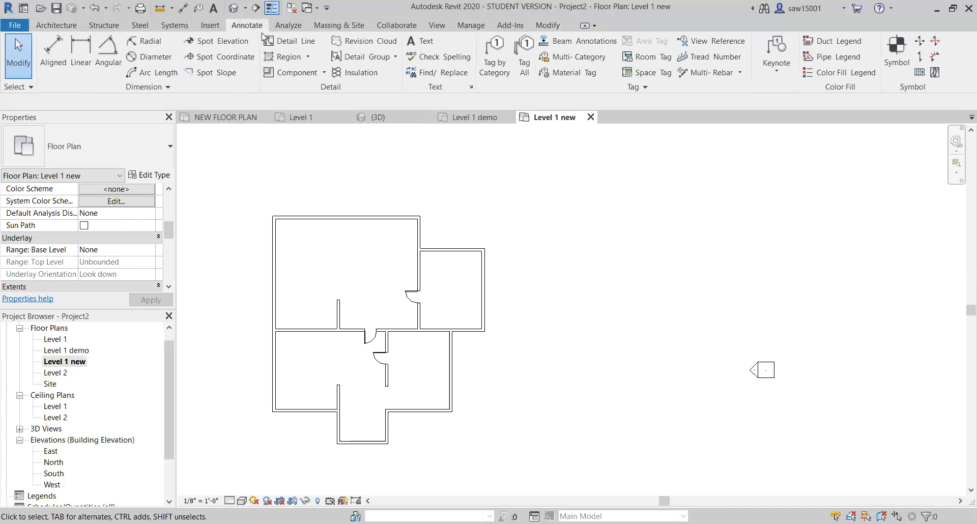
left_click(437, 25)
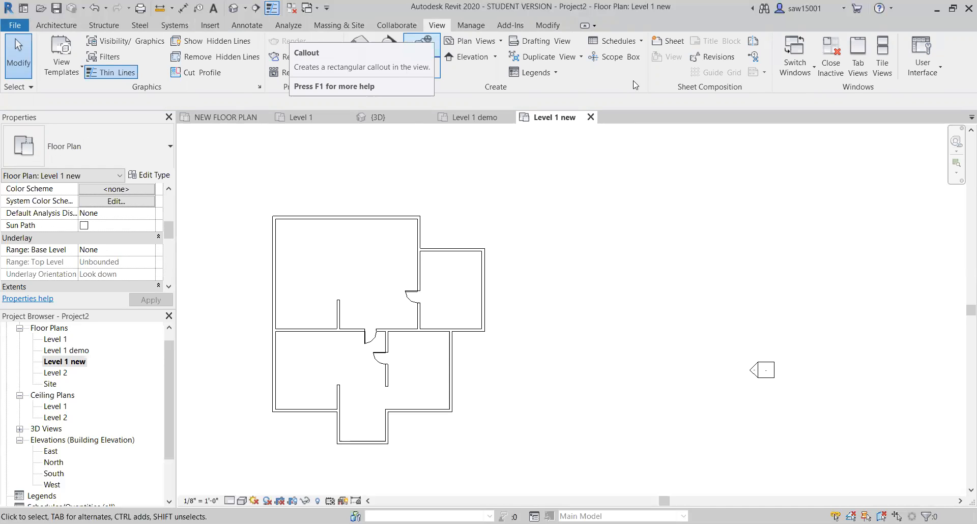
left_click(471, 26)
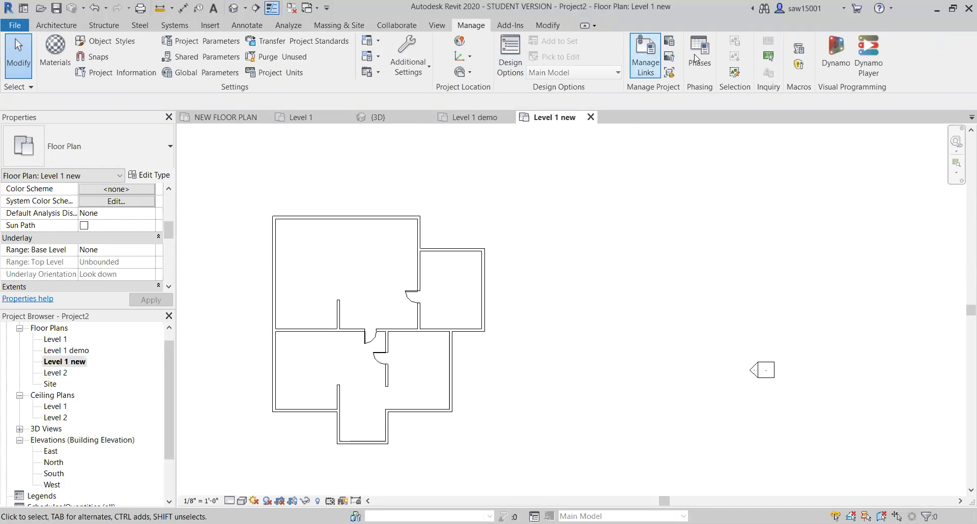
left_click(697, 57)
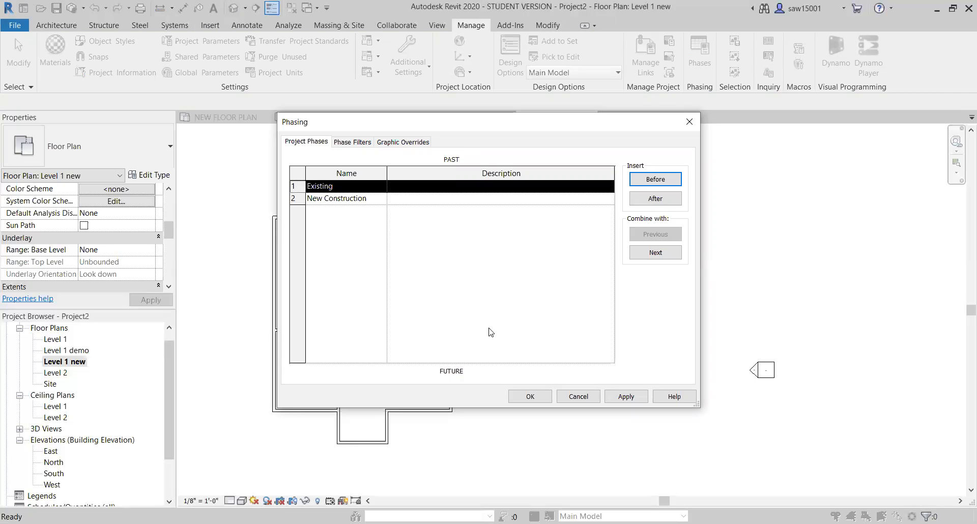
left_click(656, 198)
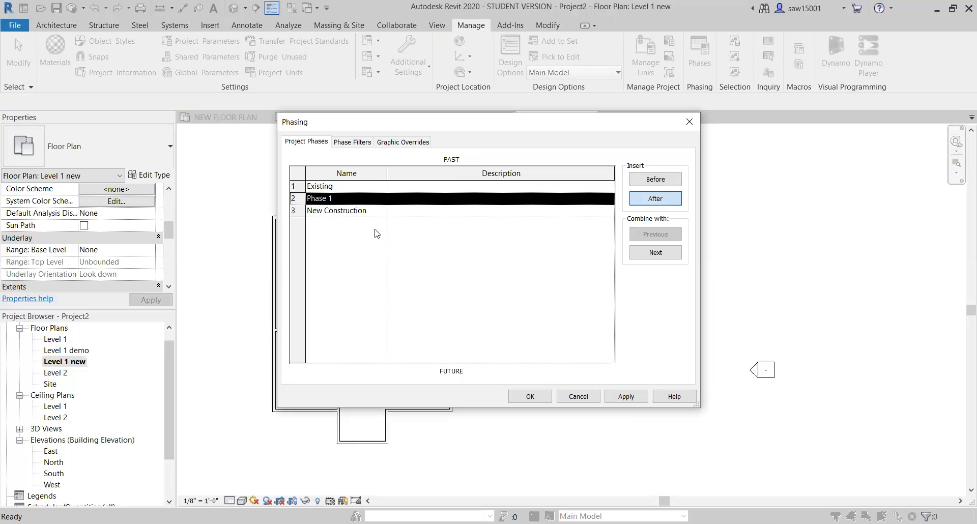
left_click(340, 201)
left_click(340, 200)
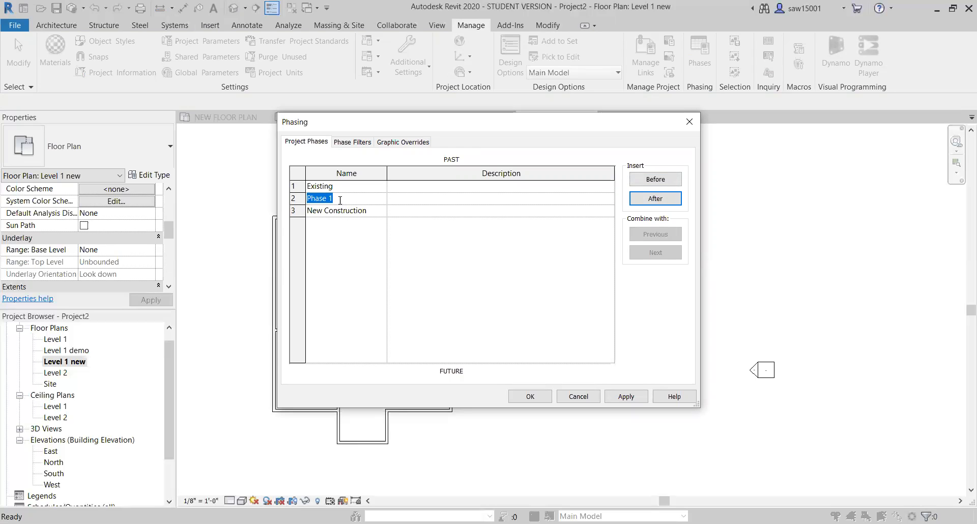
type("Demo")
- Override the Demolished status's projection/surface patterns with solid fill for foreground and background in color RGB 255-128-128, and apply the phasing settings
left_click(368, 143)
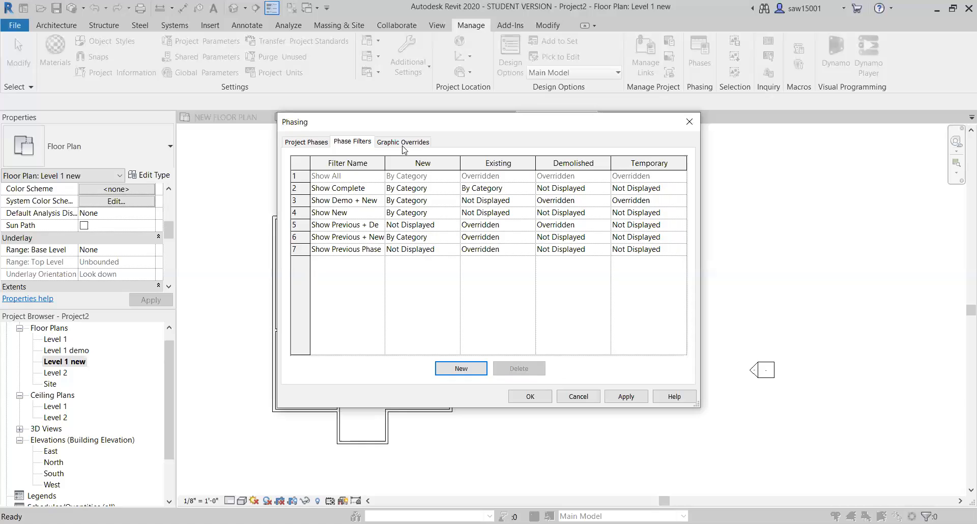
key("ctrl+Tab")
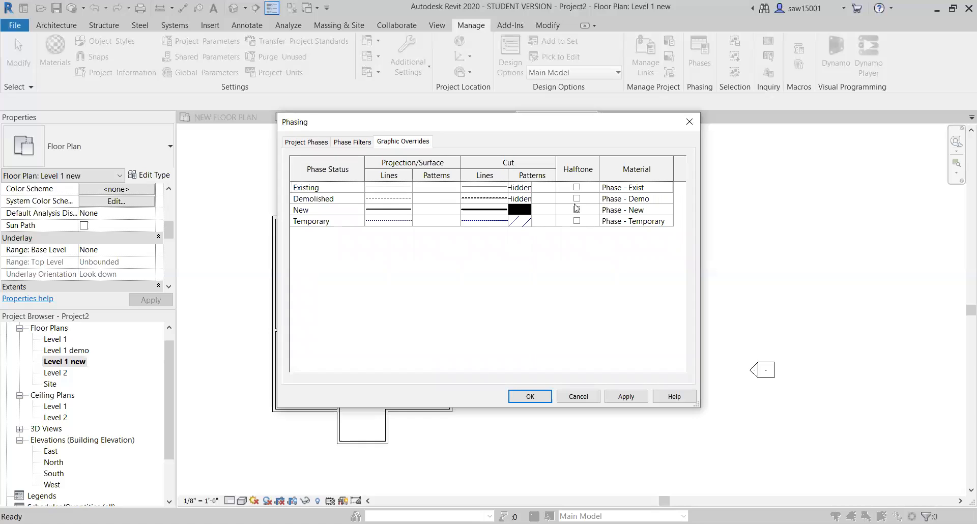
left_click(444, 203)
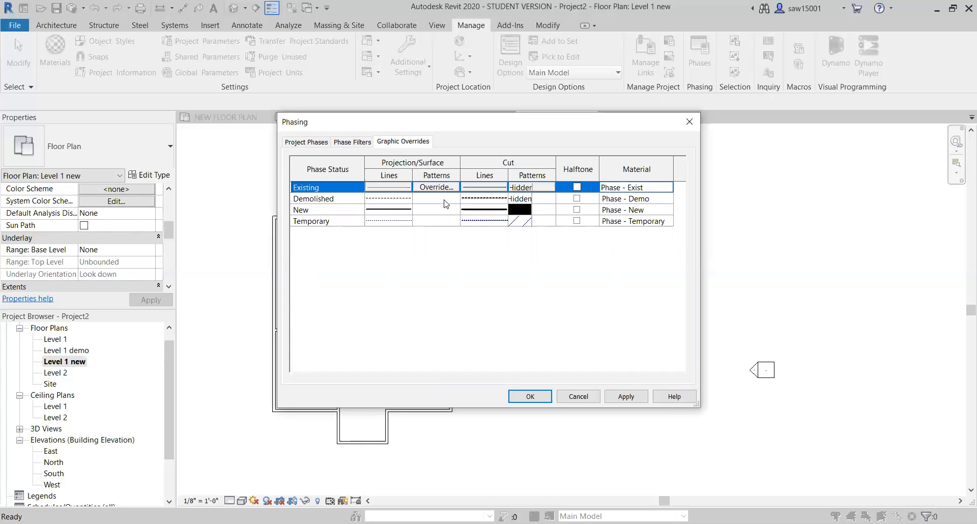
left_click(454, 241)
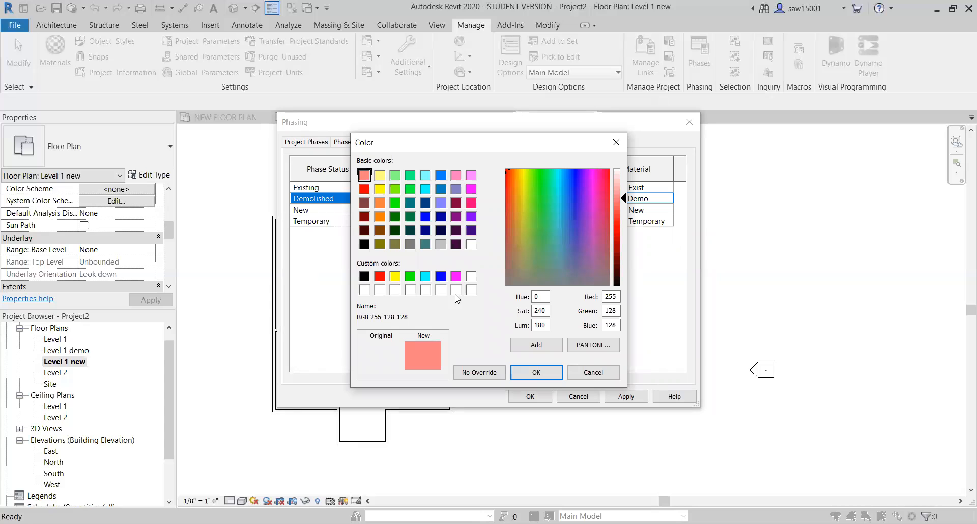
left_click(548, 376)
left_click(503, 224)
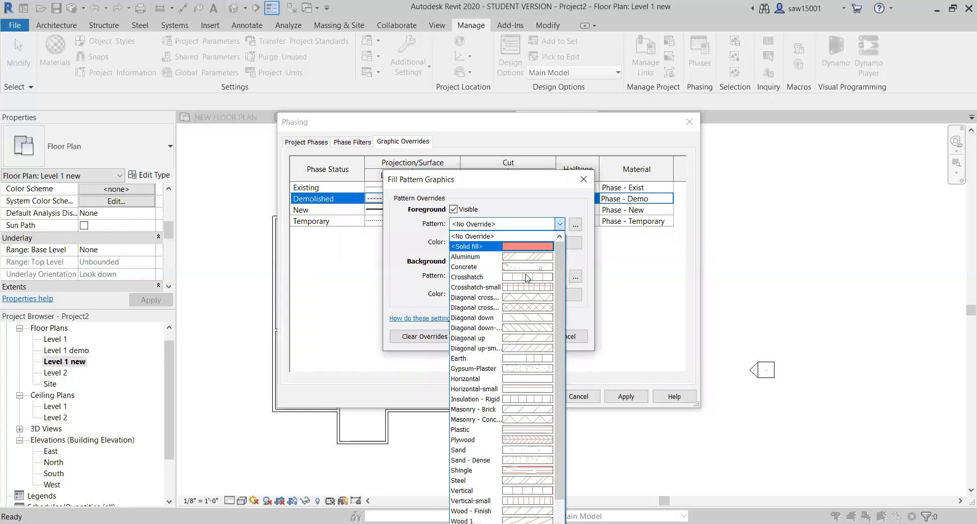
left_click(504, 246)
left_click(527, 276)
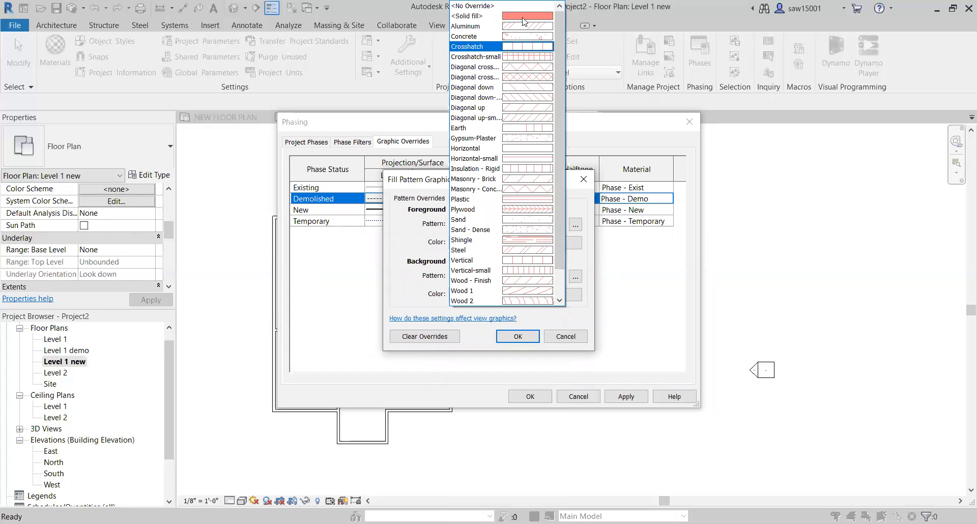
key("Return")
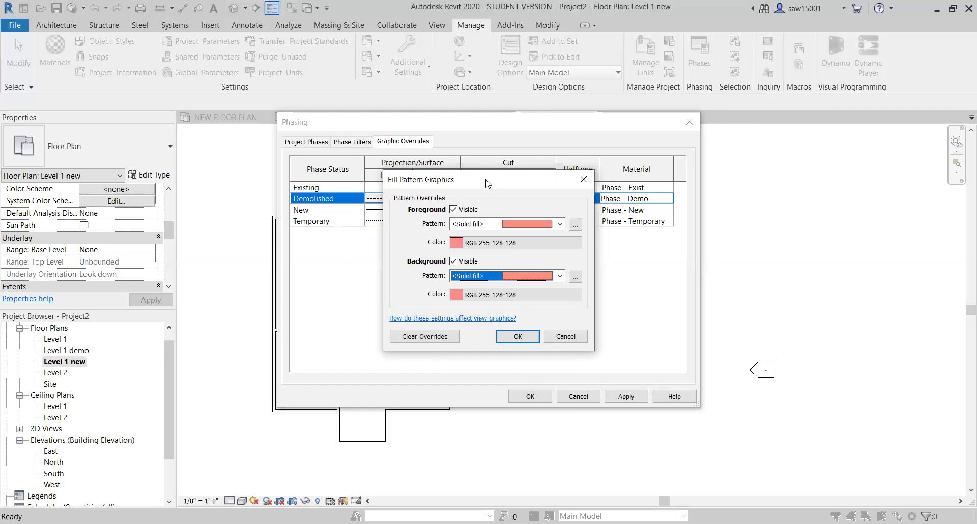
key("Return")
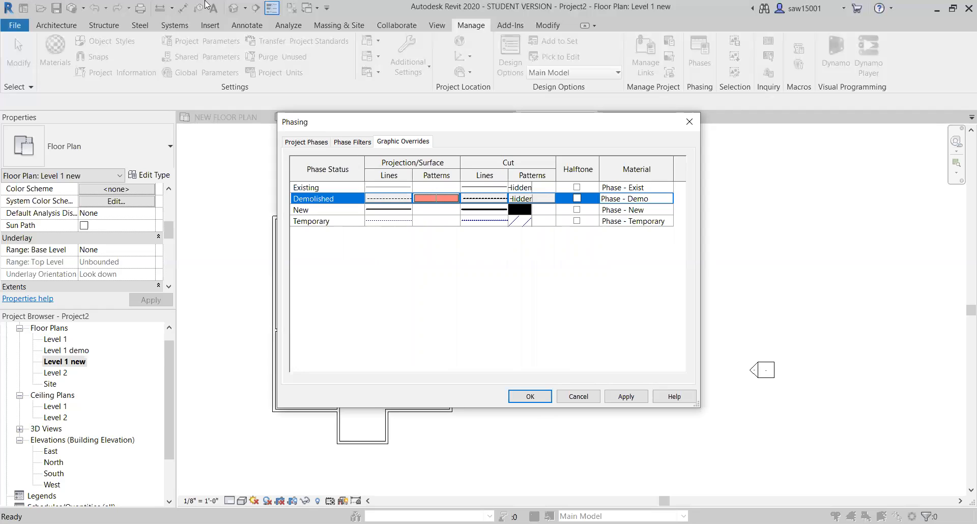
left_click(530, 396)
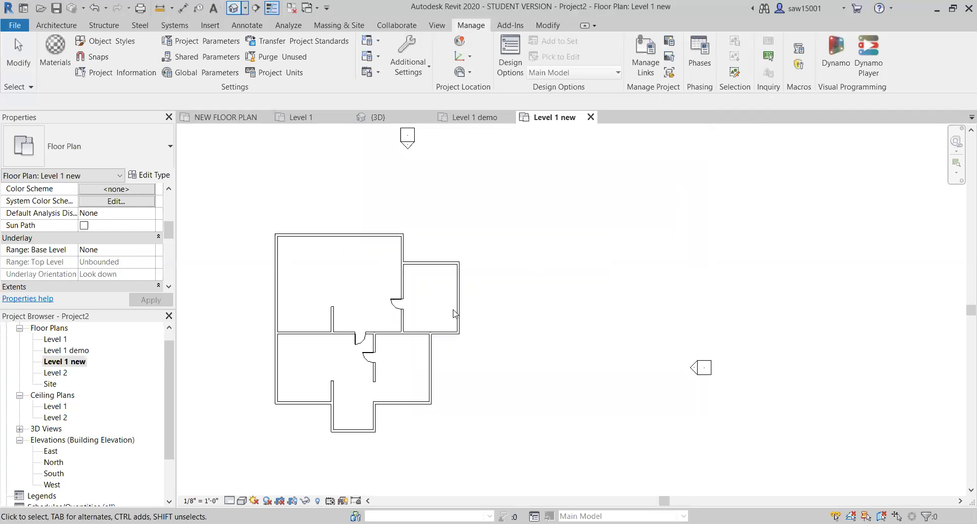
- Examine in the 3D view how the demolished walls are displayed among the existing walls
left_click(390, 117)
scroll(474, 272, "up", 4)
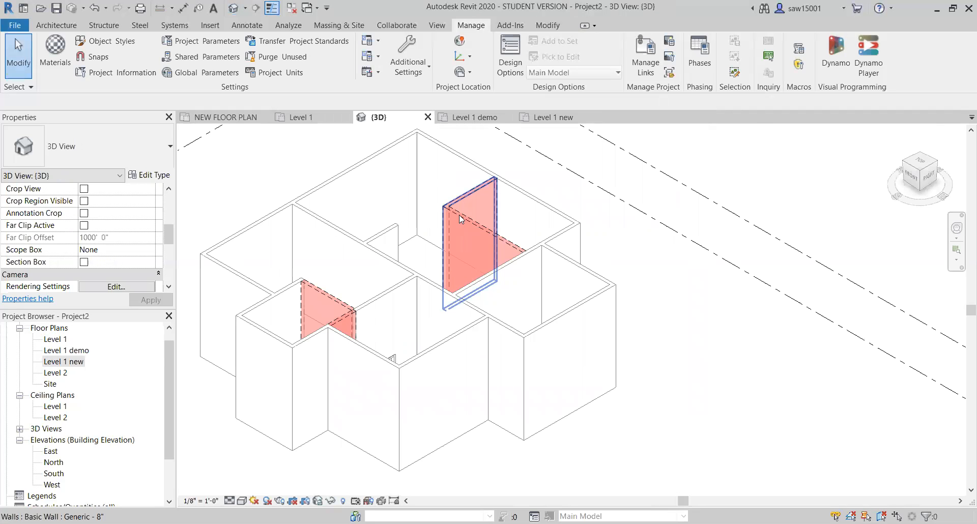
scroll(129, 235, "down", 5)
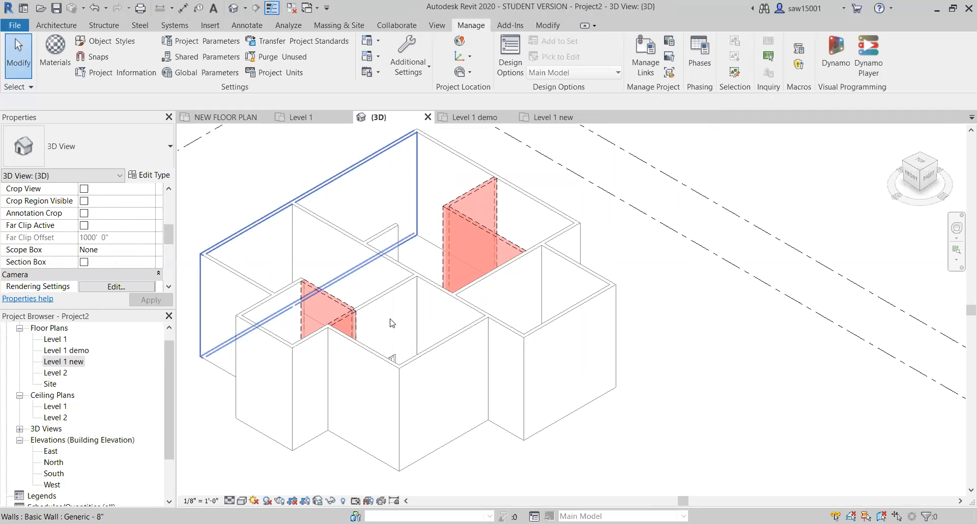
scroll(320, 293, "up", 2)
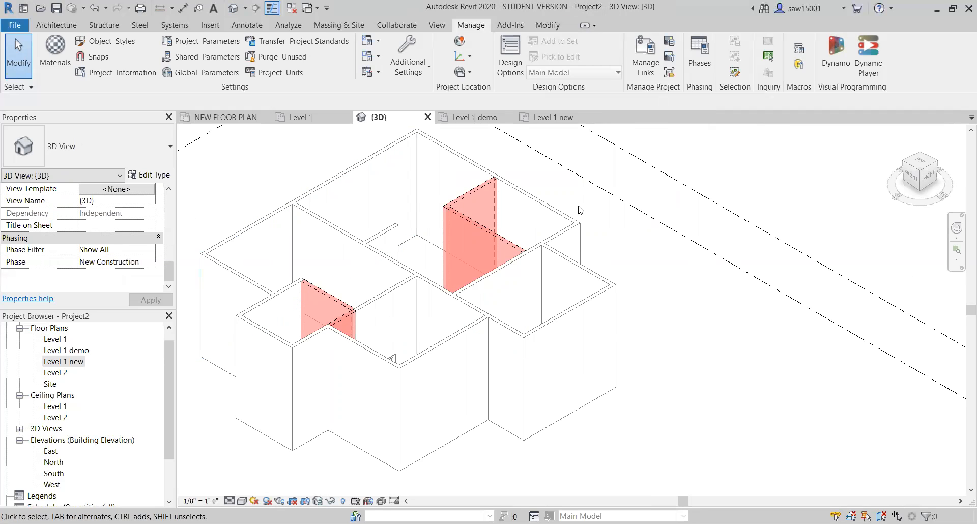
scroll(534, 316, "down", 5)
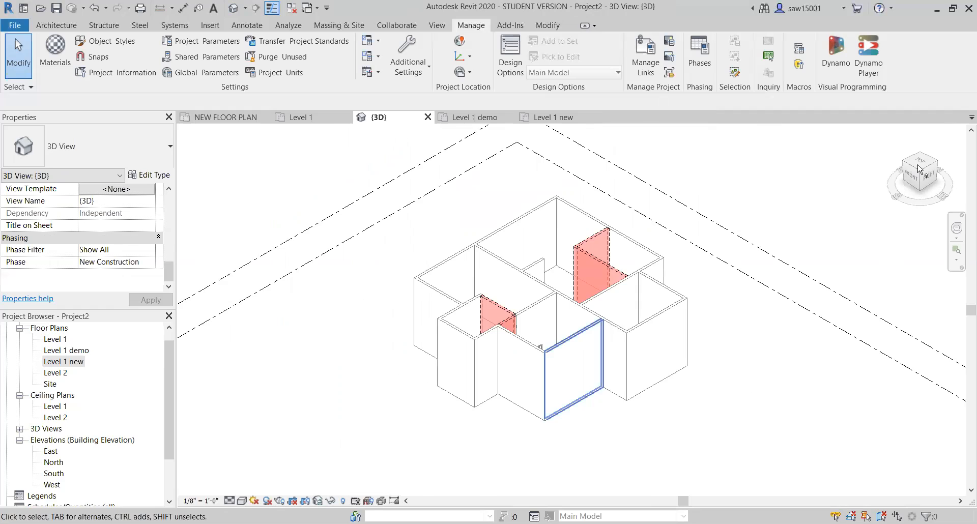
left_click_drag(919, 161, 900, 174)
middle_click_drag(464, 329, 602, 203, "shift")
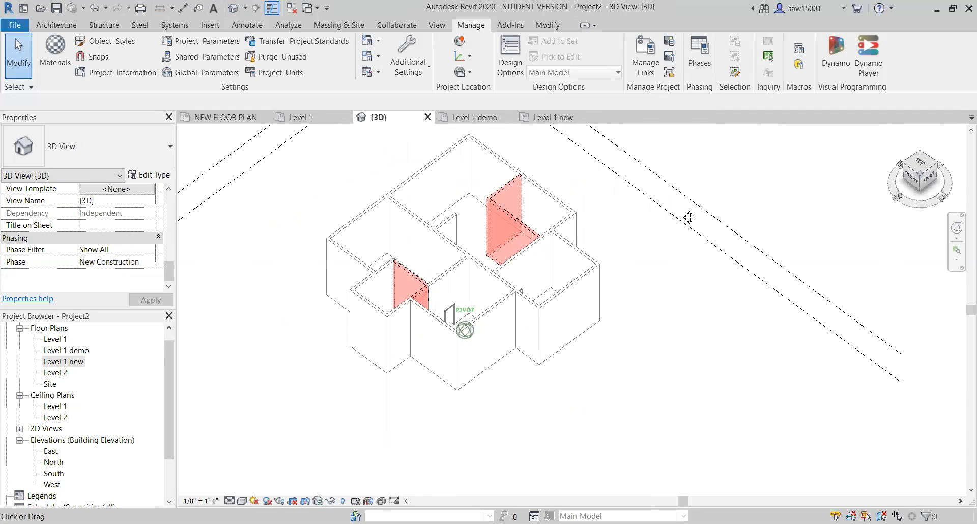
middle_click_drag(689, 217, 710, 250, "shift")
scroll(741, 279, "up", 3)
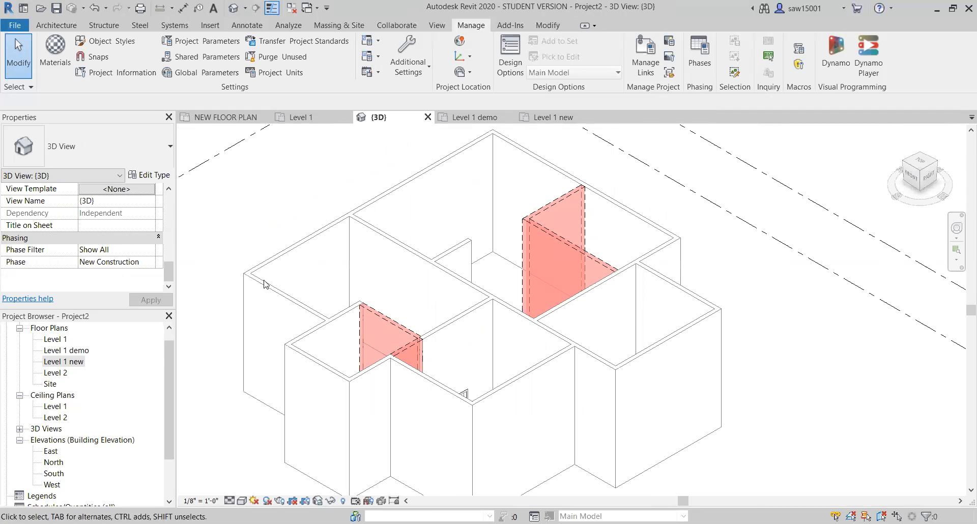
scroll(264, 284, "down", 2)
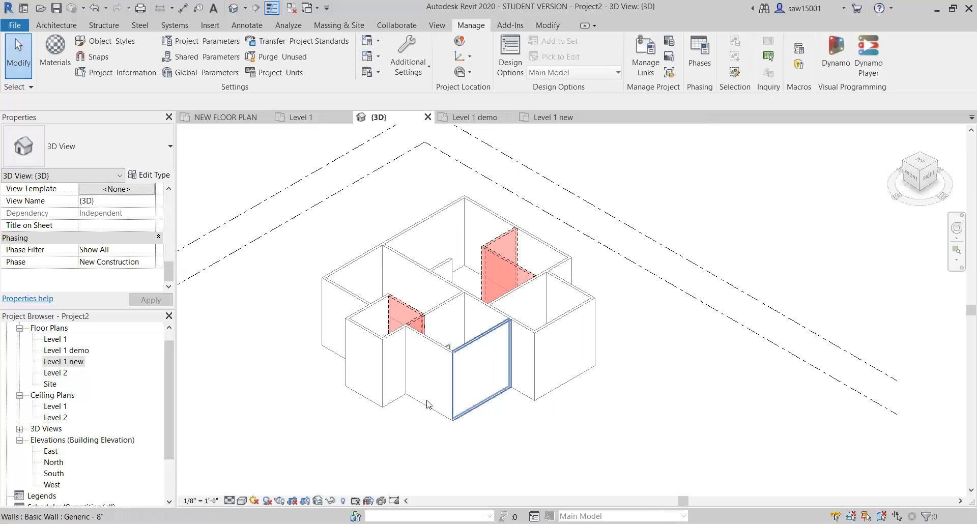